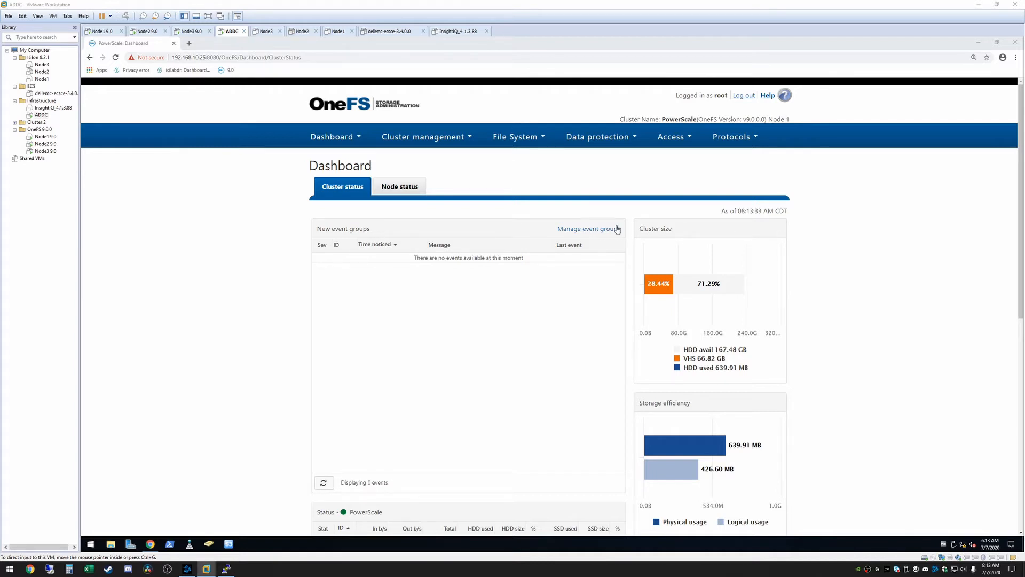
Open the zone settings of the Object storage (S3) protocol to review the bucket root path and base domain.
left_click(223, 213)
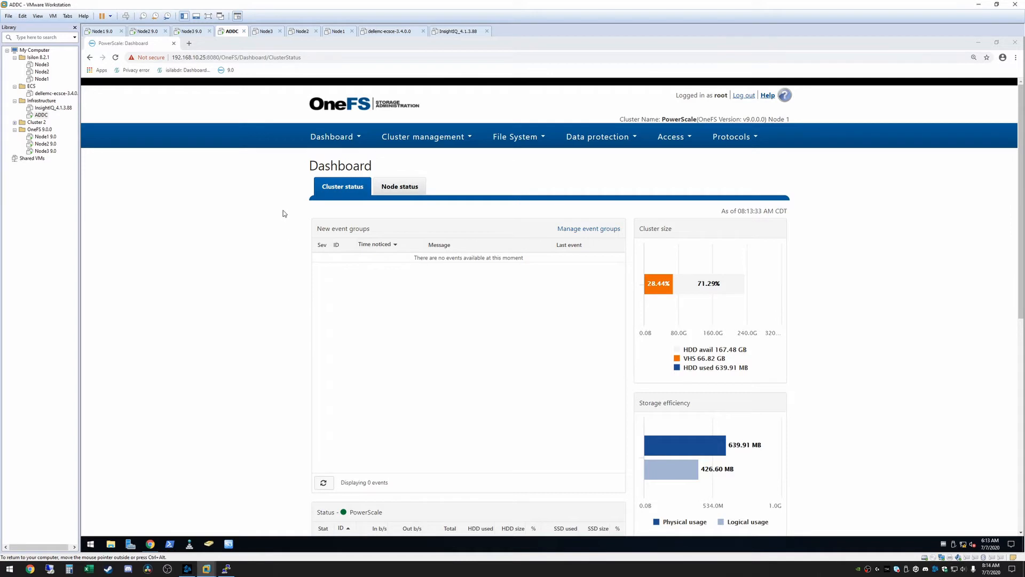
left_click(735, 139)
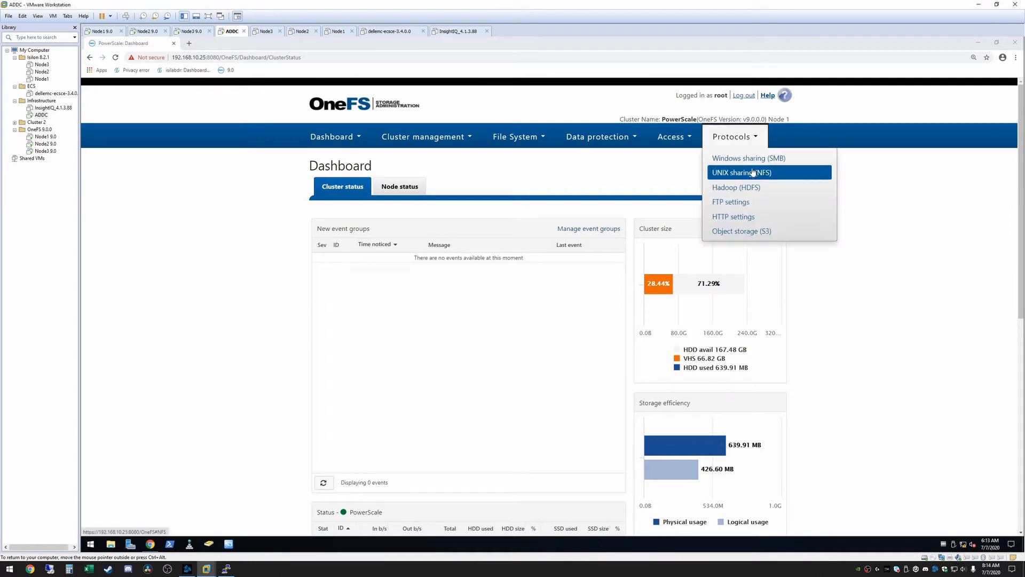
left_click(734, 232)
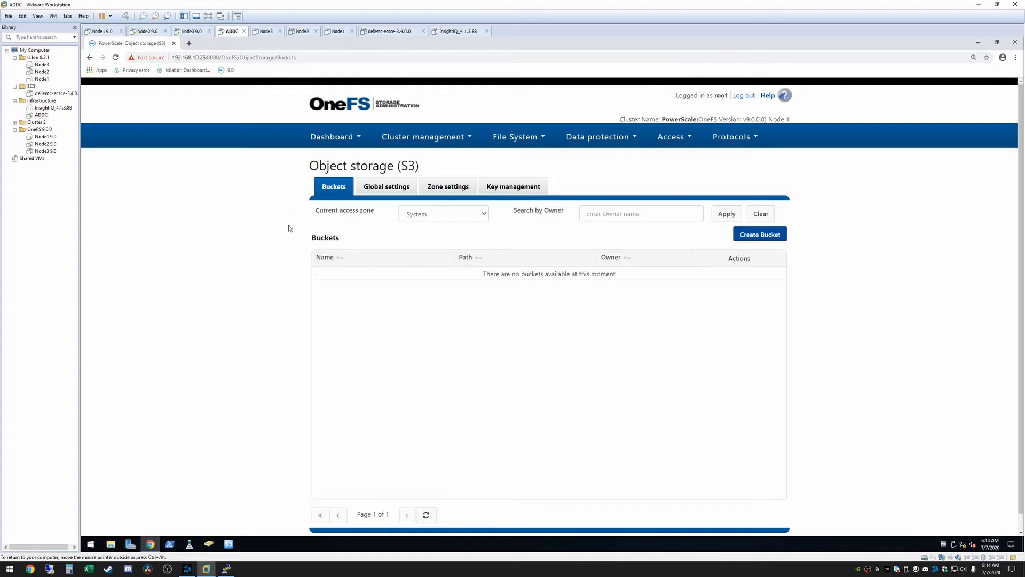
left_click(446, 188)
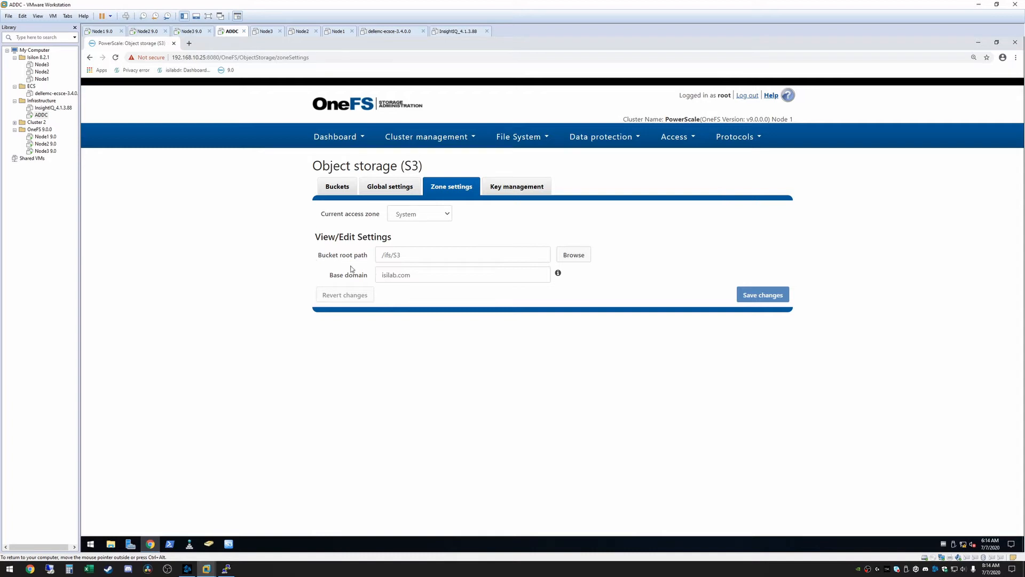
Inspect the S3 folder of the ifs network share in File Explorer, and review the access zone choices in the S3 zone settings.
left_click(111, 544)
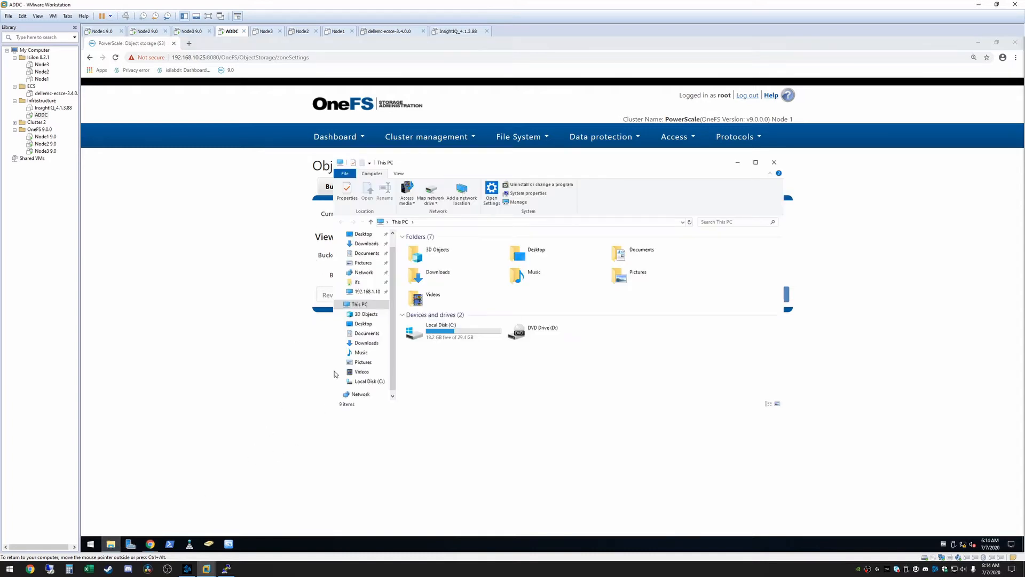
left_click(357, 282)
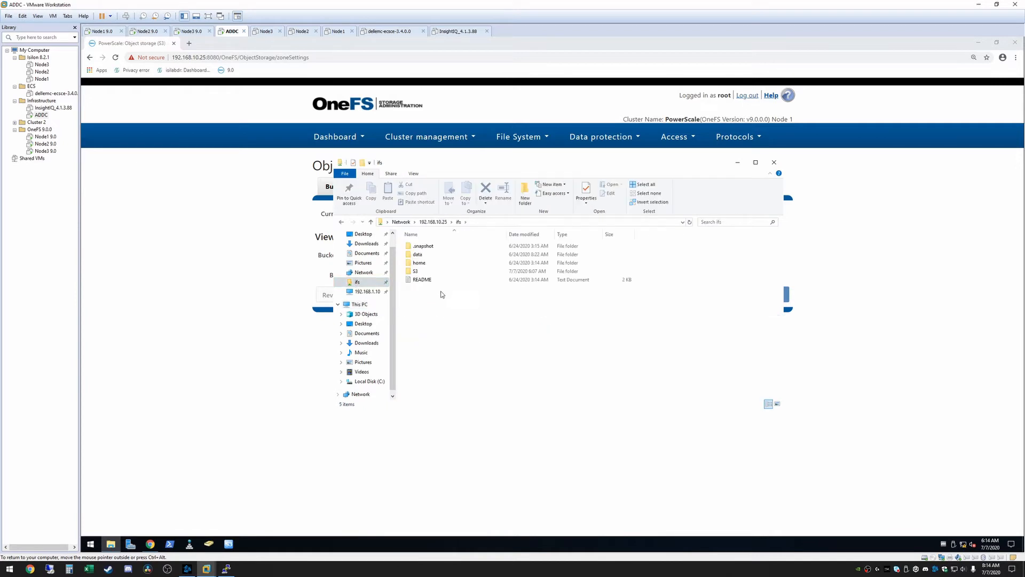
left_click(427, 272)
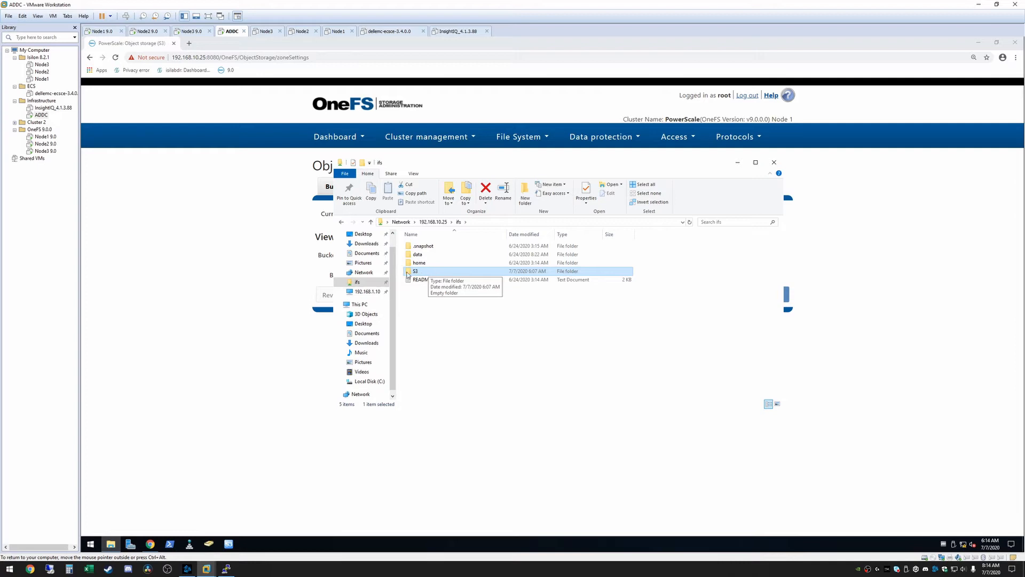
left_click(260, 281)
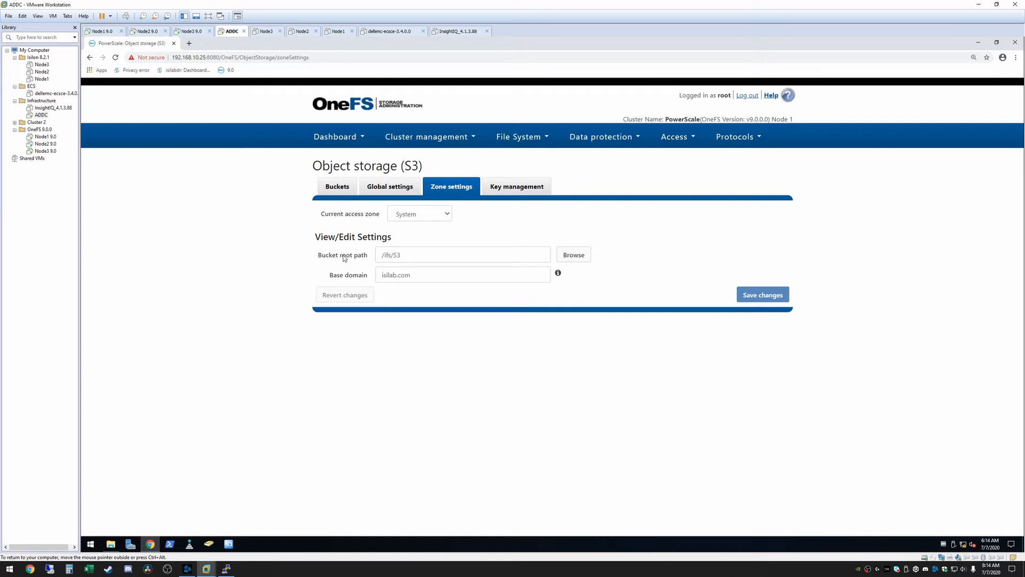
left_click(447, 216)
left_click(447, 217)
Start a new S3 bucket in the System access zone and name it jbbucket.
left_click(335, 188)
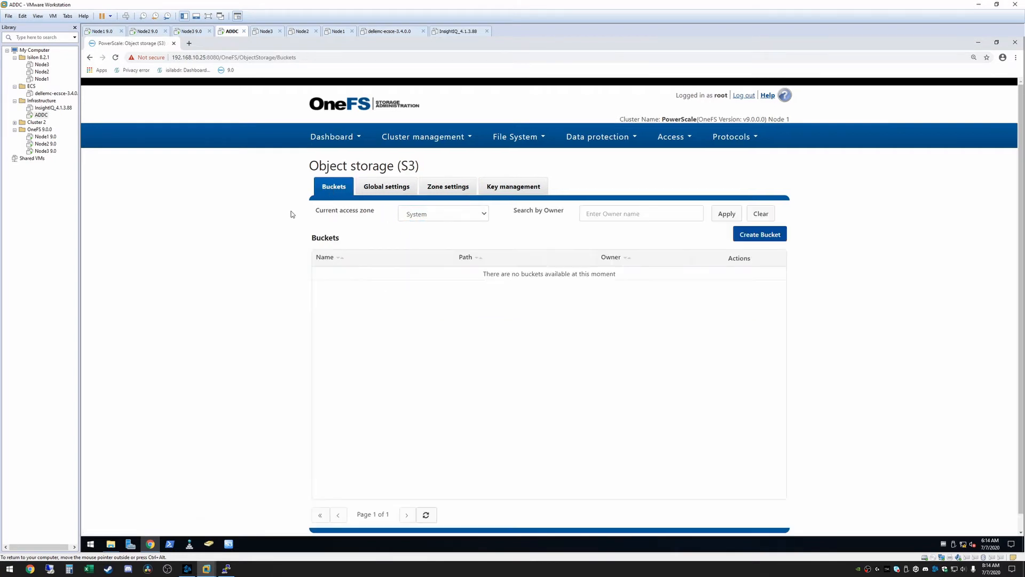
left_click(767, 238)
left_click(459, 185)
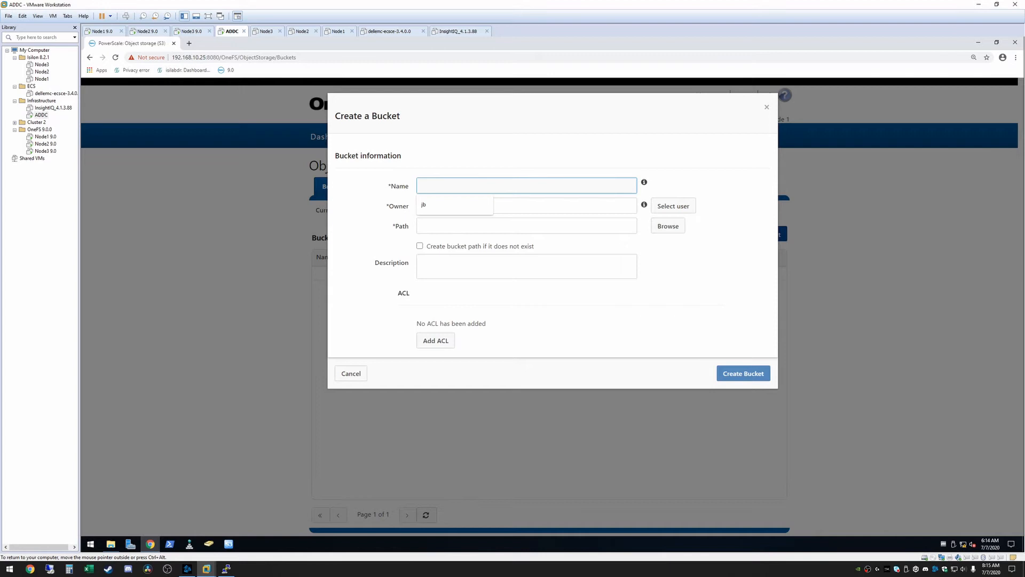
type("jbbucket")
Set the bucket owner to user jb, found through provider ADS:ISILAB.COM and Active Directory domain PRIMARY:isilab.com.
left_click(680, 207)
left_click(607, 261)
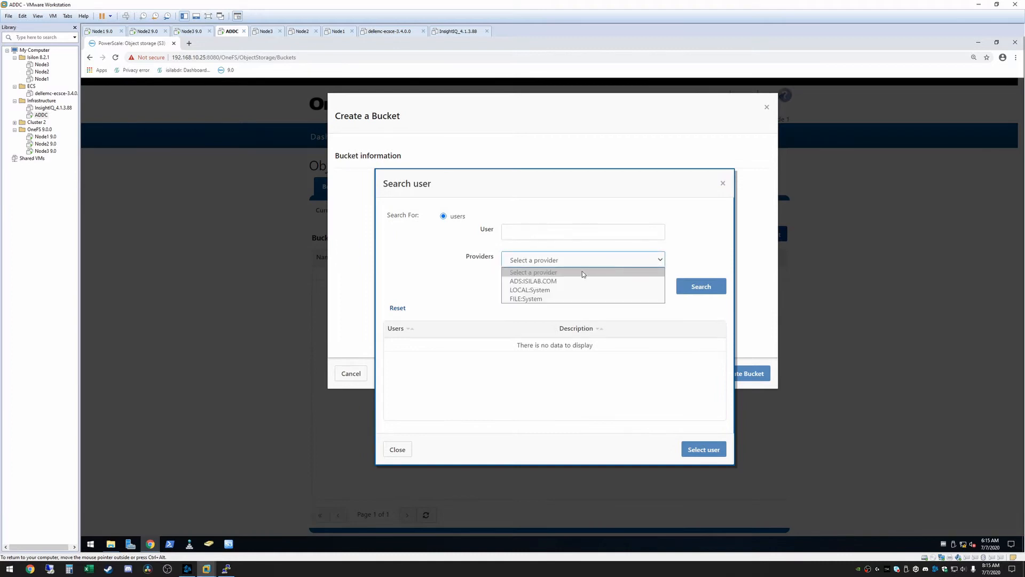
left_click(566, 282)
left_click(573, 298)
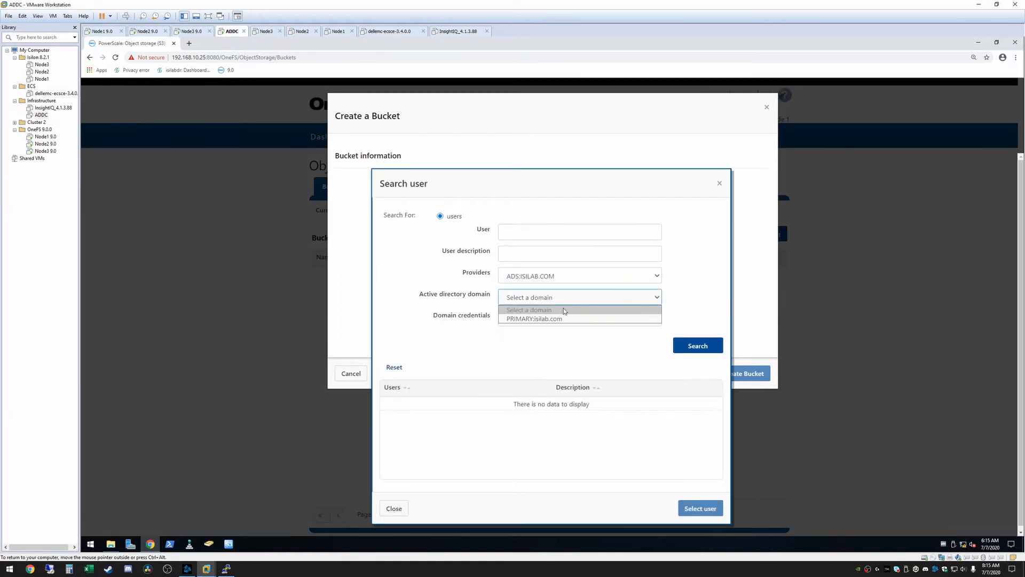
left_click(554, 323)
left_click(526, 229)
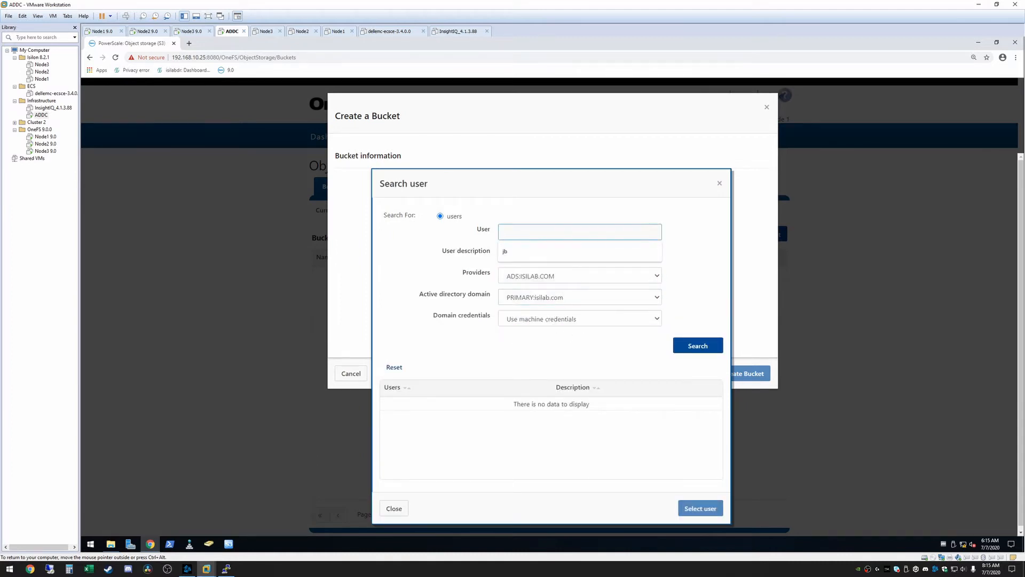
type("jb")
left_click(694, 346)
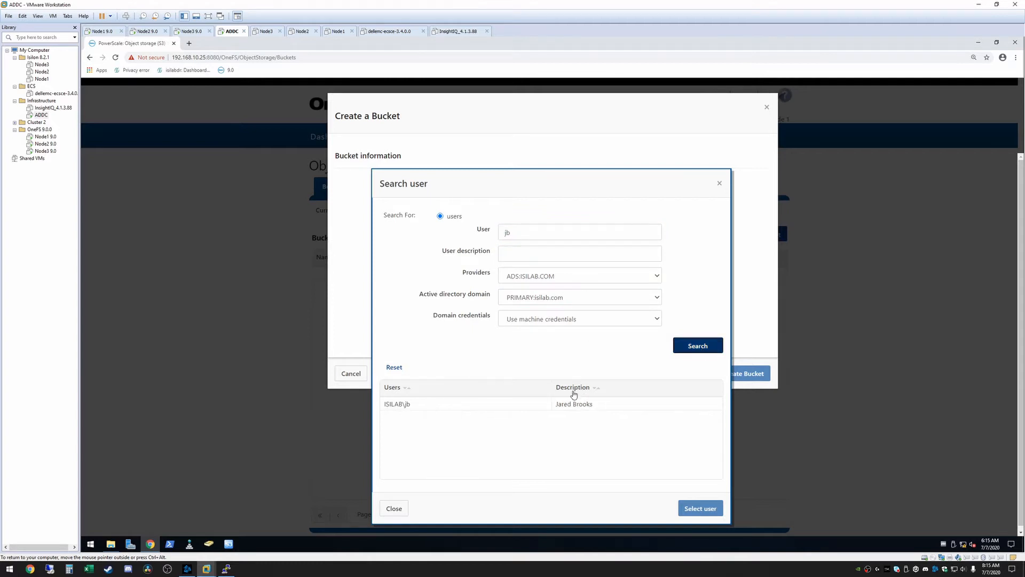
left_click(414, 405)
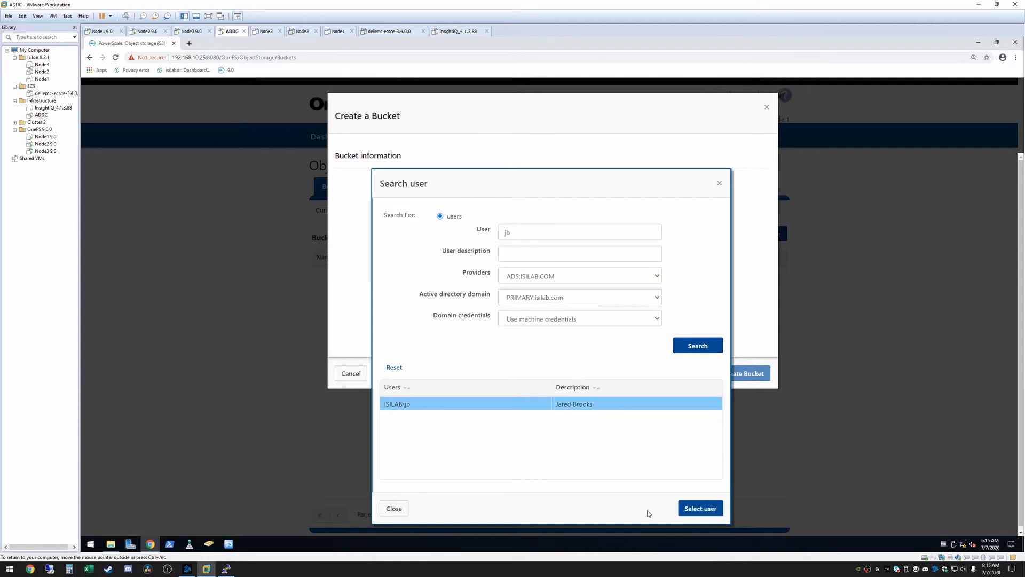
left_click(712, 509)
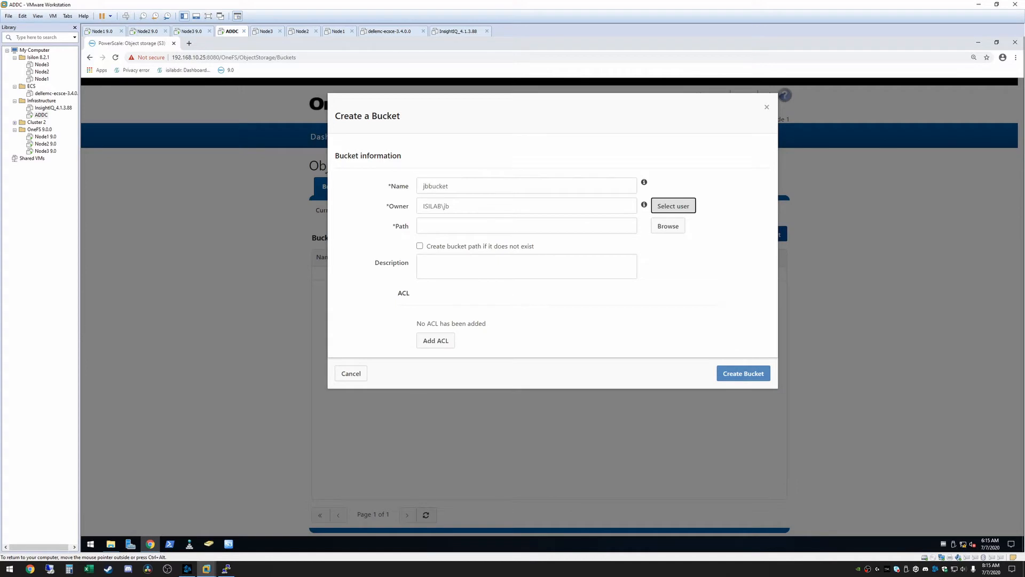
Set the bucket path to /ifs/S3/jbbucket with the option to create the path if missing, and create the bucket.
left_click(493, 226)
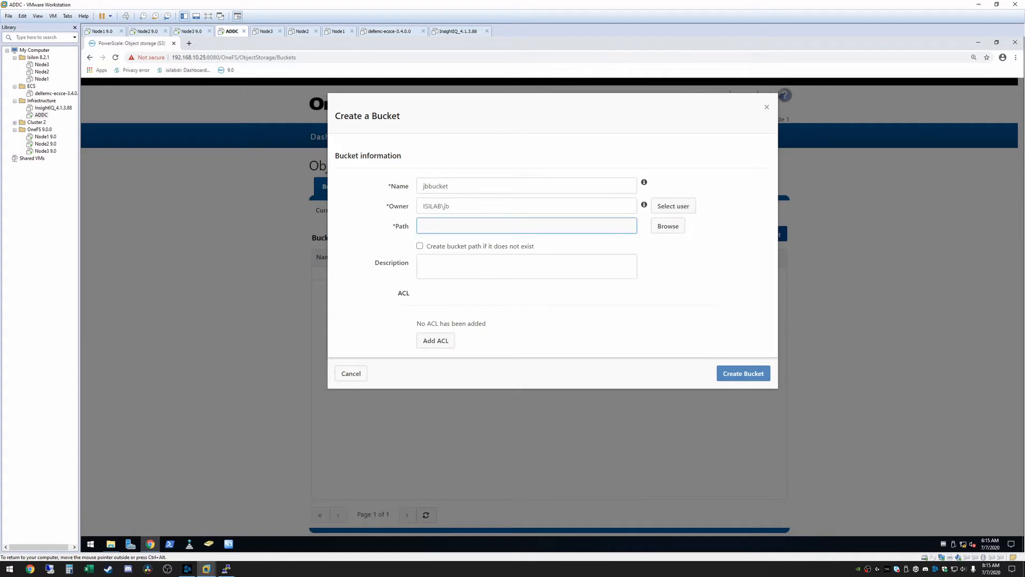
type("/ifs/S3/")
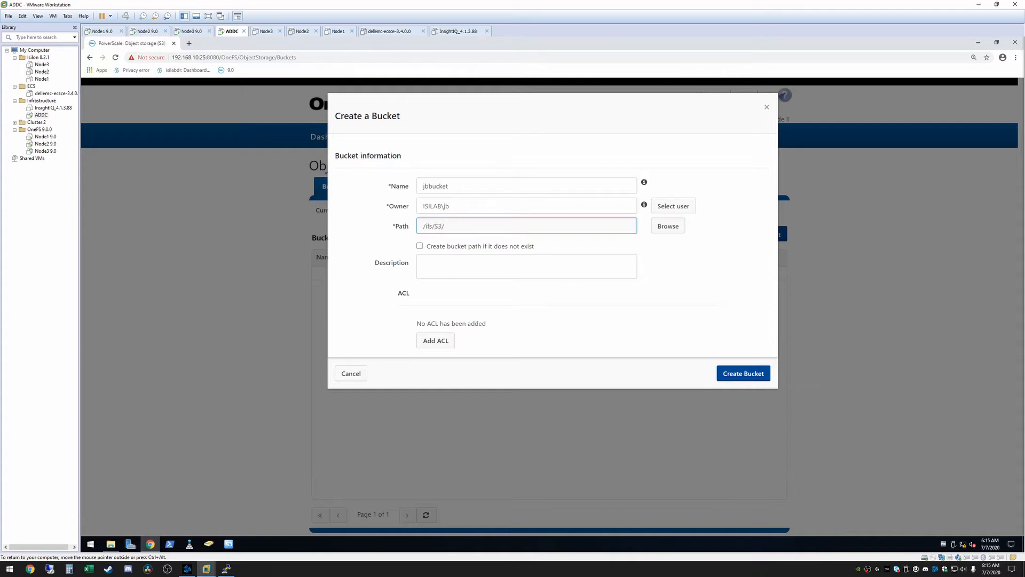
type("jbbucket")
left_click(421, 246)
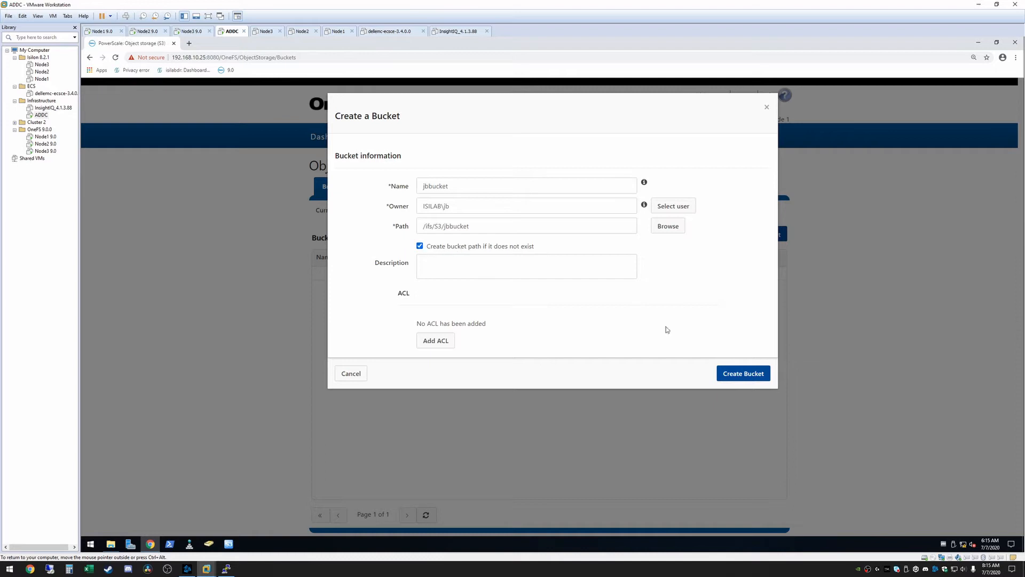
left_click(740, 371)
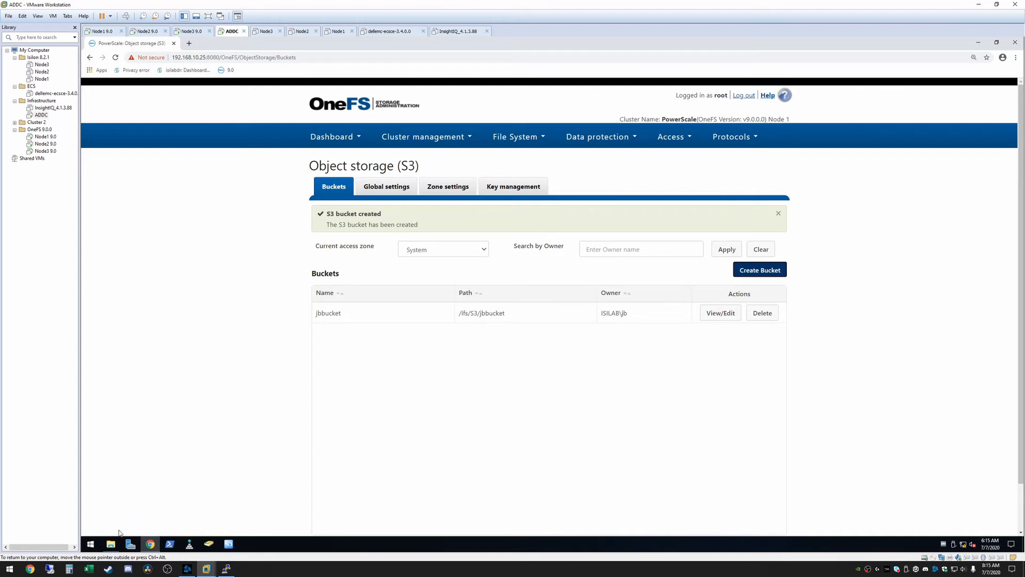
Check the S3 folder of the ifs share in File Explorer for the new bucket's directory, and return to the browser.
left_click(111, 544)
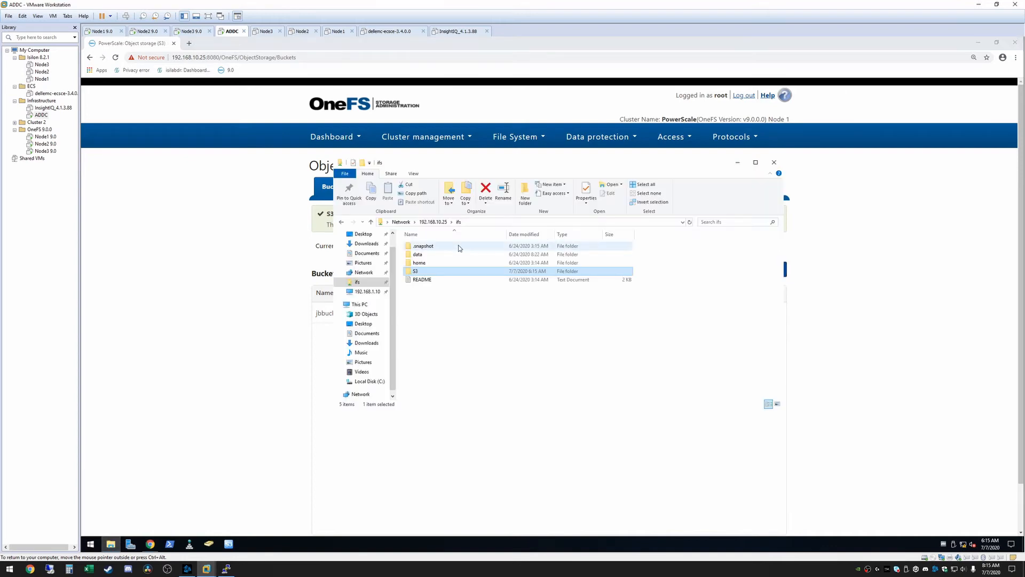
double_click(421, 272)
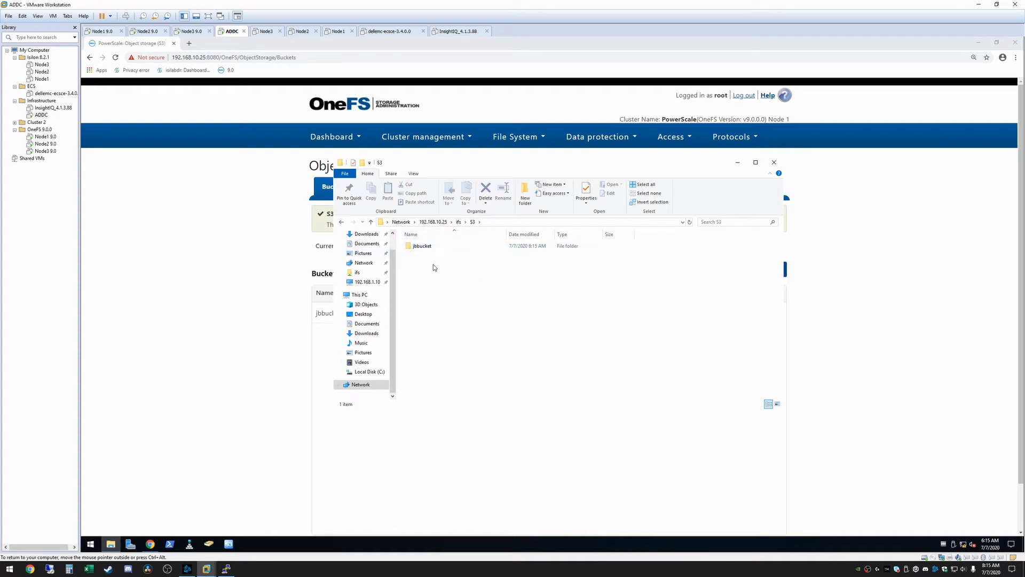
left_click(229, 264)
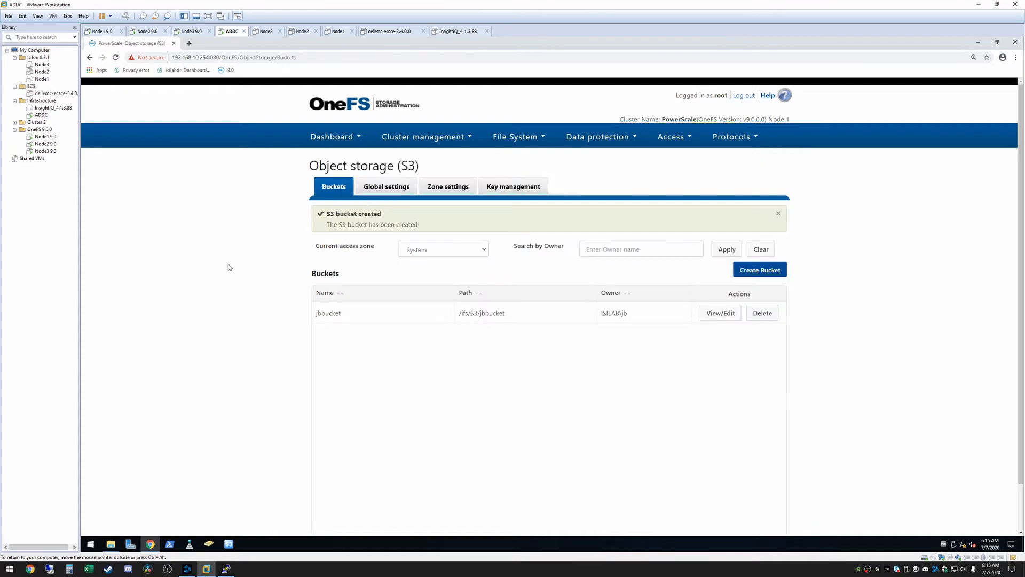
Enable the S3 service and S3 HTTP in the S3 global settings, and save the changes.
left_click(376, 192)
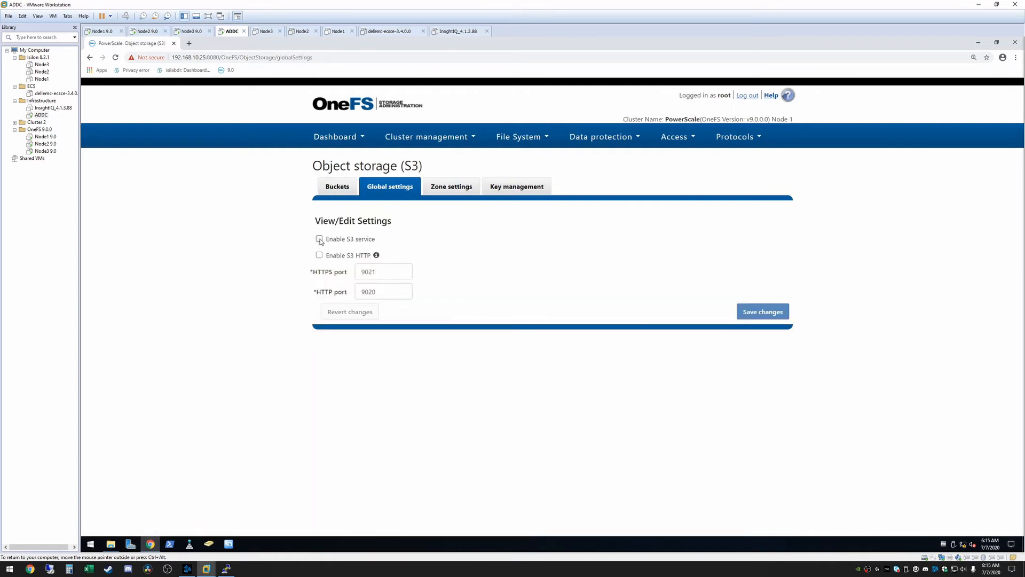
left_click(320, 239)
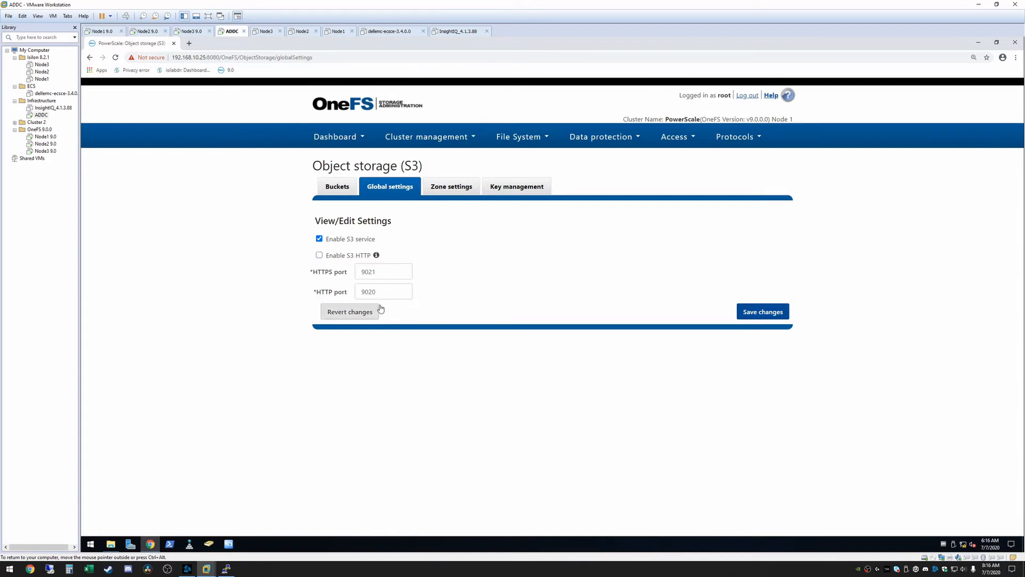
left_click(320, 257)
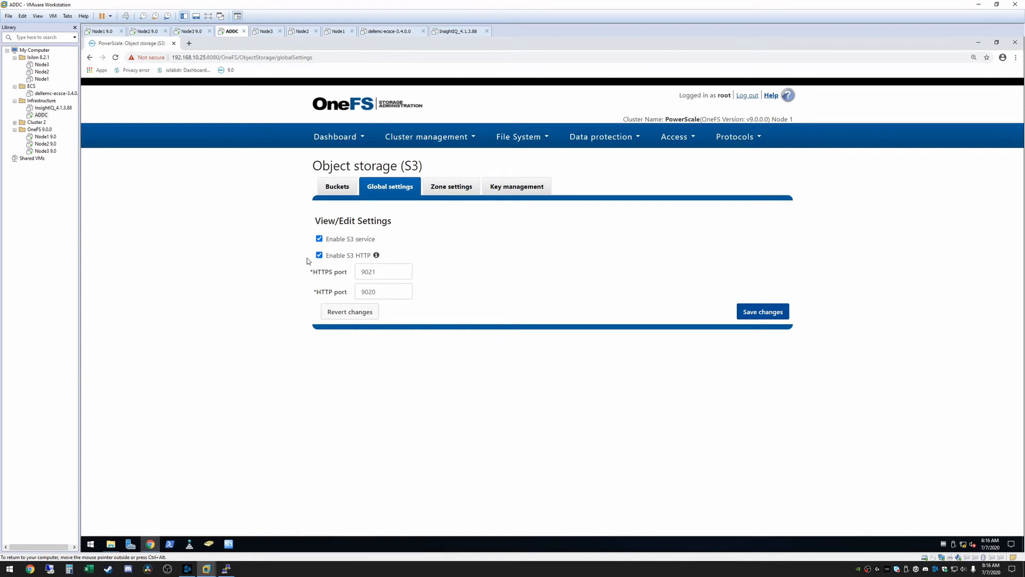
left_click(759, 315)
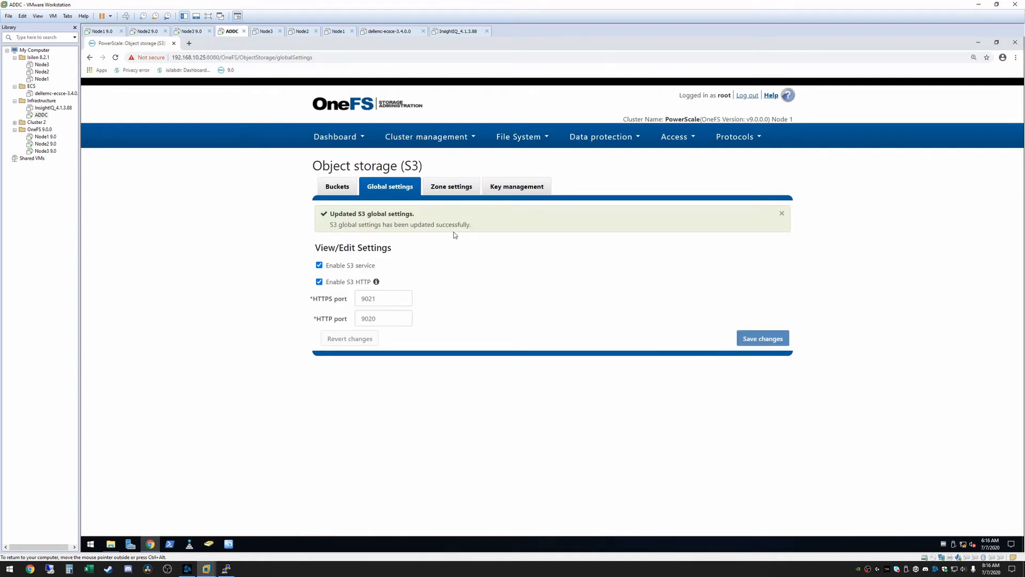
Select user jb for S3 key management, searching provider ADS:ISILAB.COM and domain PRIMARY:isilab.com.
left_click(521, 188)
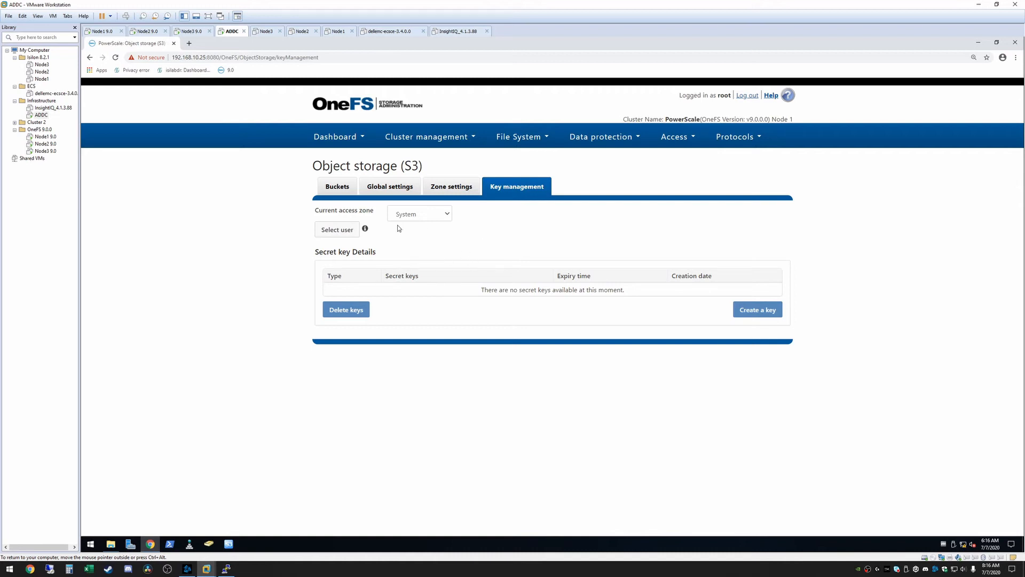
left_click(339, 230)
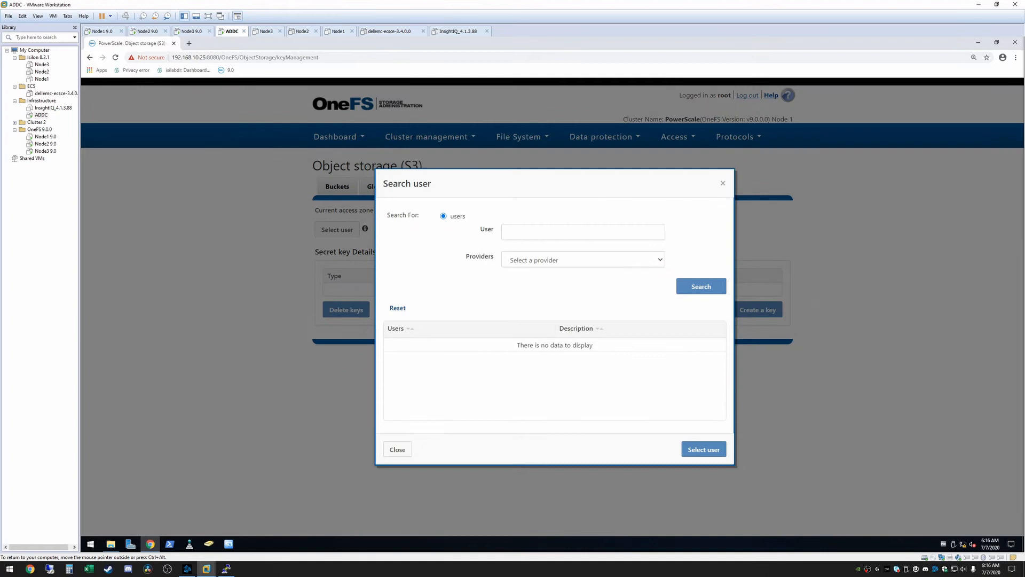
left_click(582, 232)
type("jb")
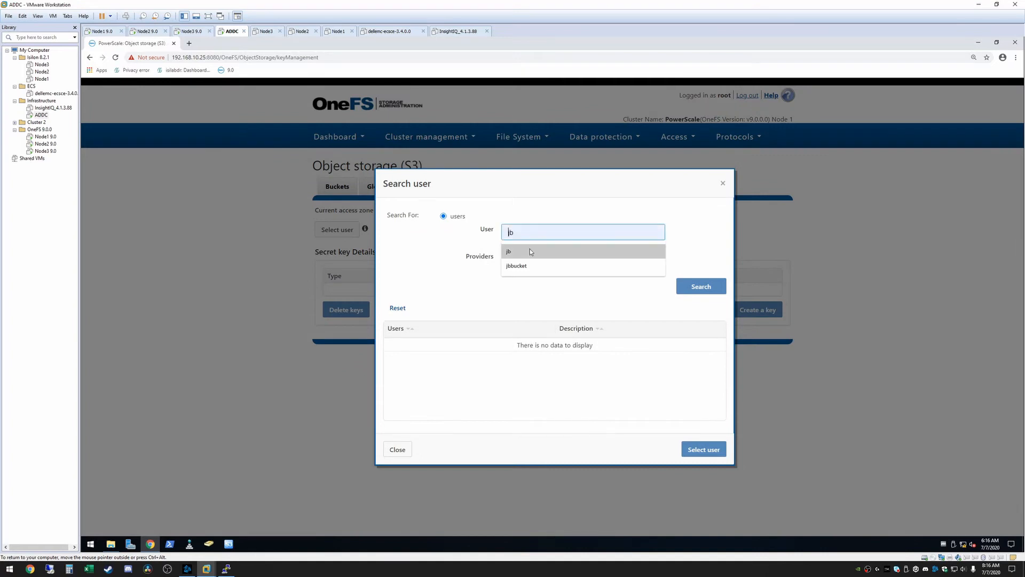
left_click(579, 260)
left_click(578, 281)
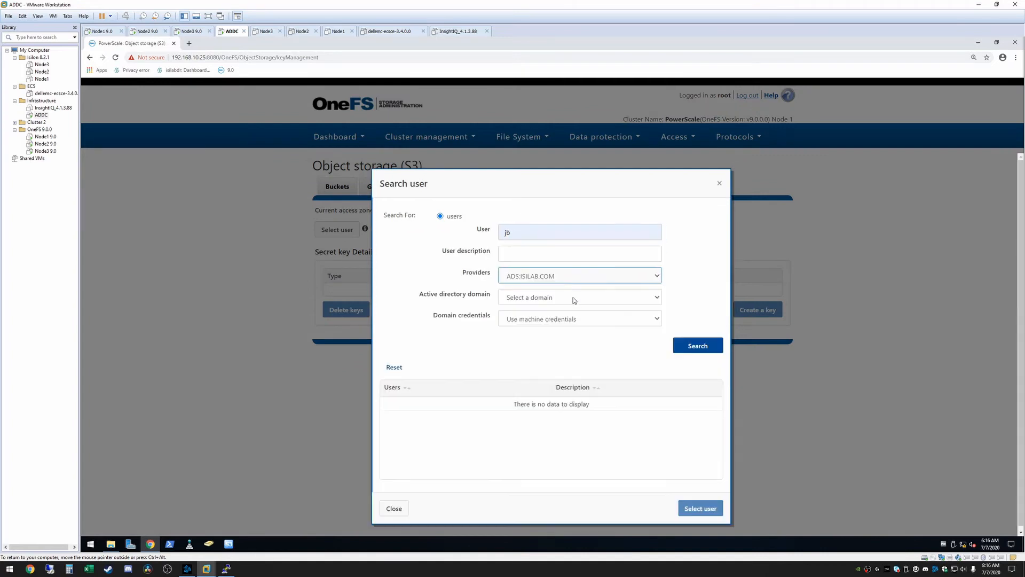
left_click(574, 297)
left_click(559, 319)
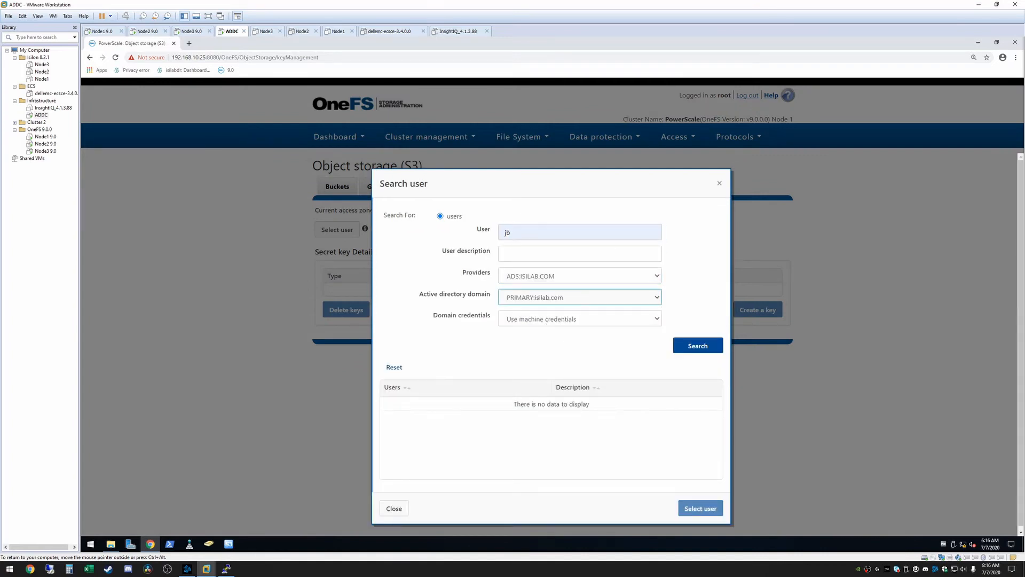
left_click(705, 345)
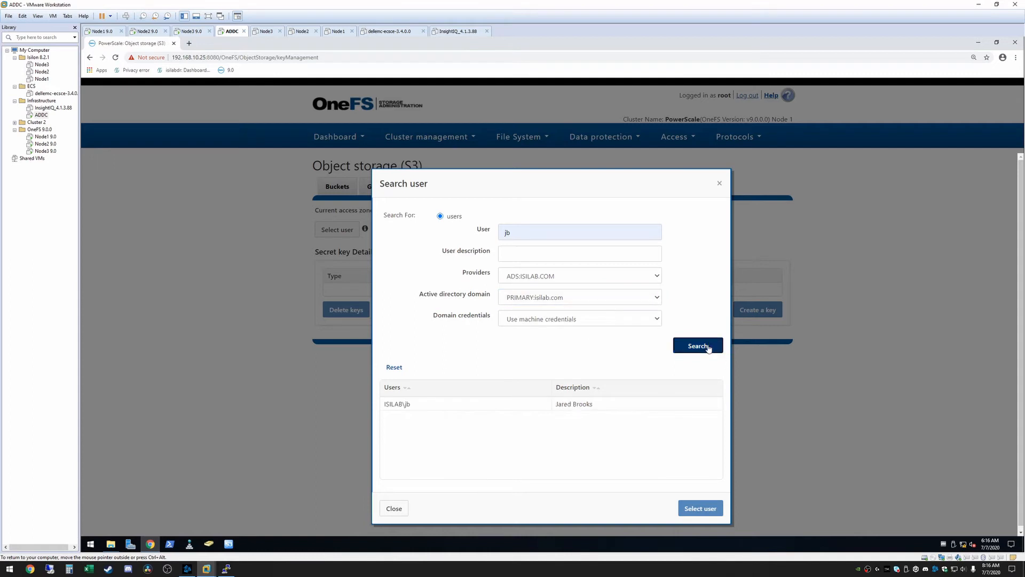
left_click(438, 402)
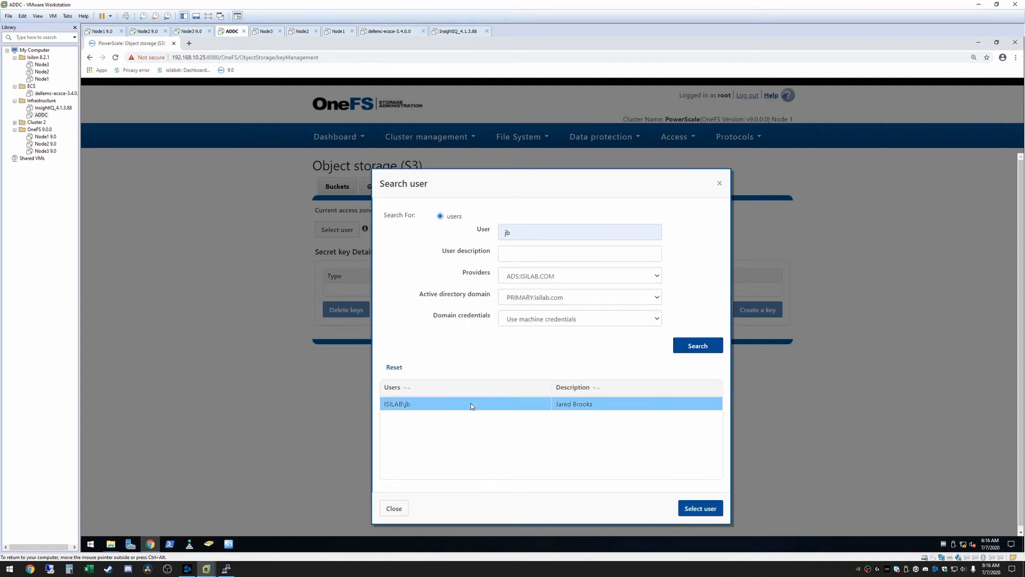
left_click(704, 510)
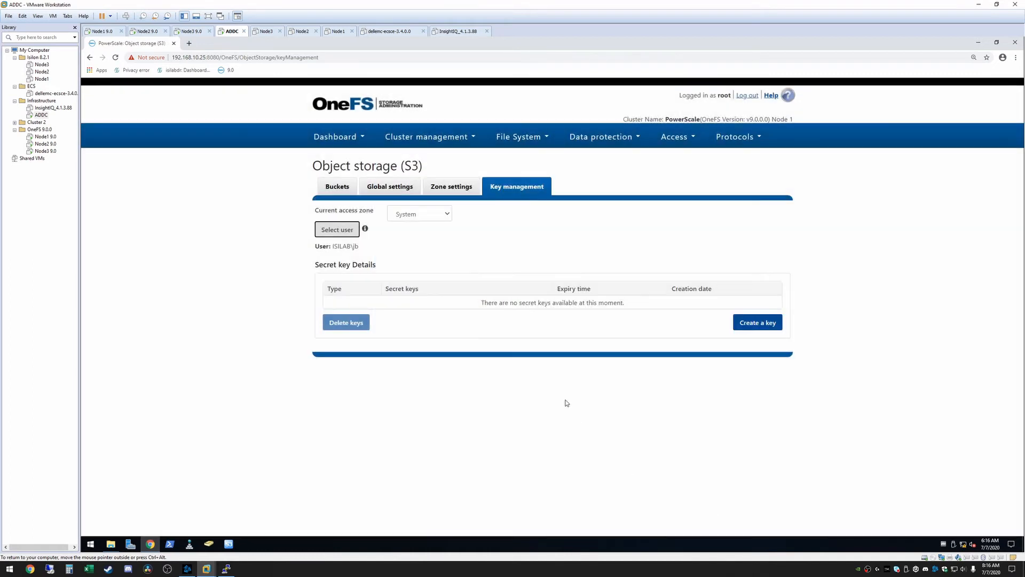
Create an S3 secret key for the selected user, then reveal and highlight the key.
left_click(757, 326)
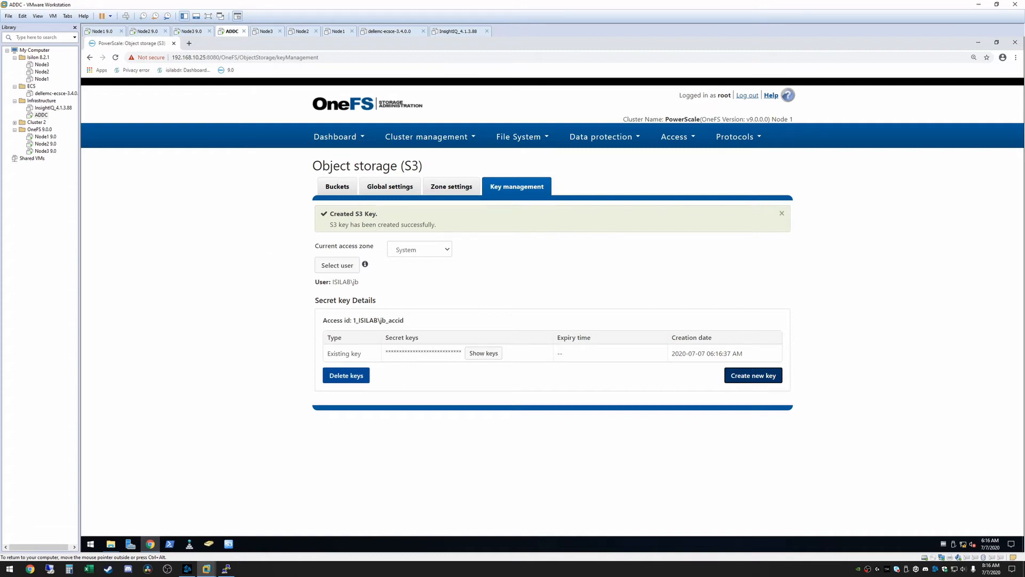
left_click_drag(353, 320, 404, 321)
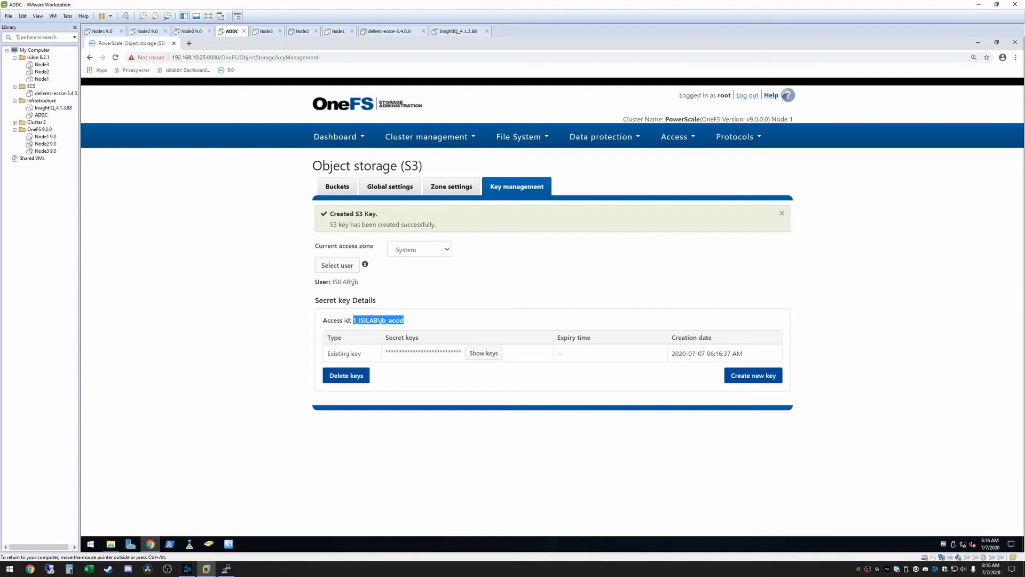
left_click(404, 320)
left_click_drag(353, 320, 412, 322)
left_click(412, 322)
left_click(483, 354)
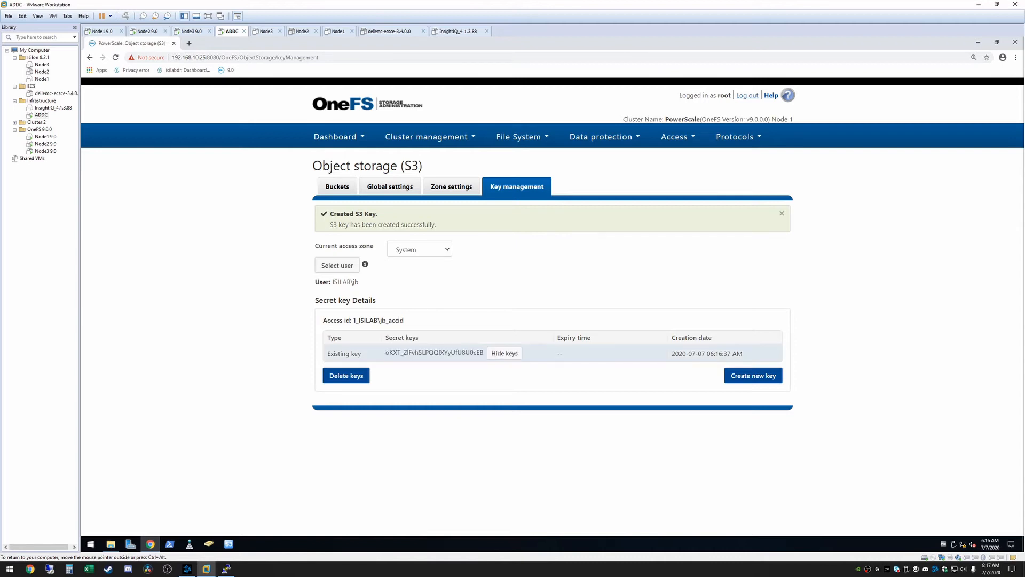
left_click_drag(477, 353, 384, 353)
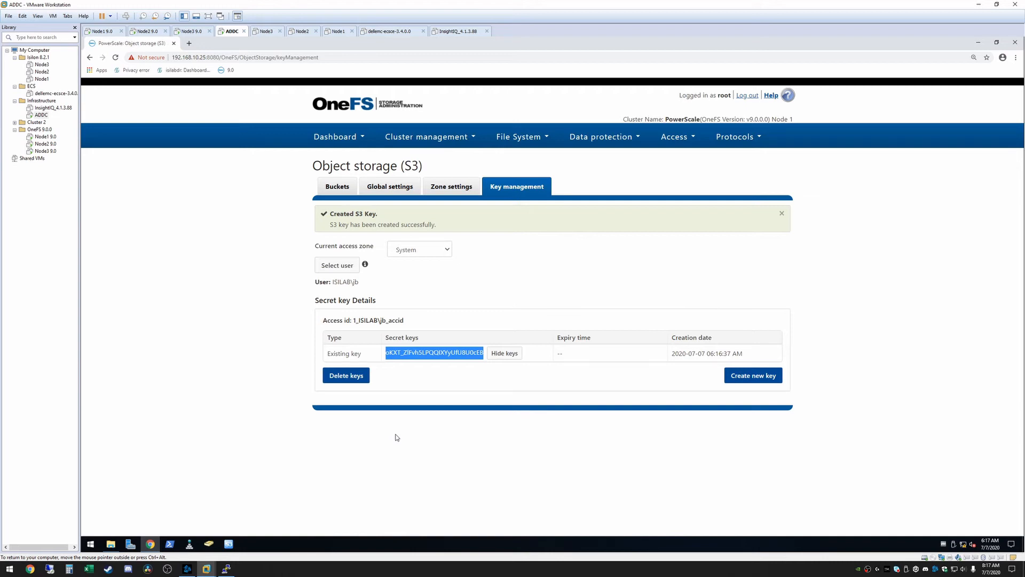
Switch to S3 Browser and name the new account jbbucketonefs, with account type S3 Compatible Storage.
left_click(228, 544)
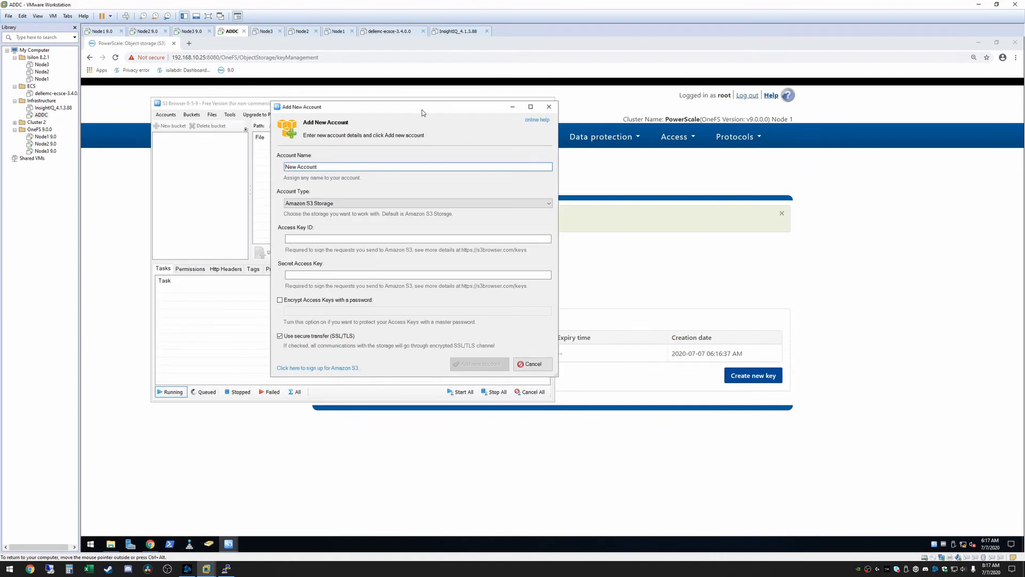
left_click_drag(422, 110, 830, 113)
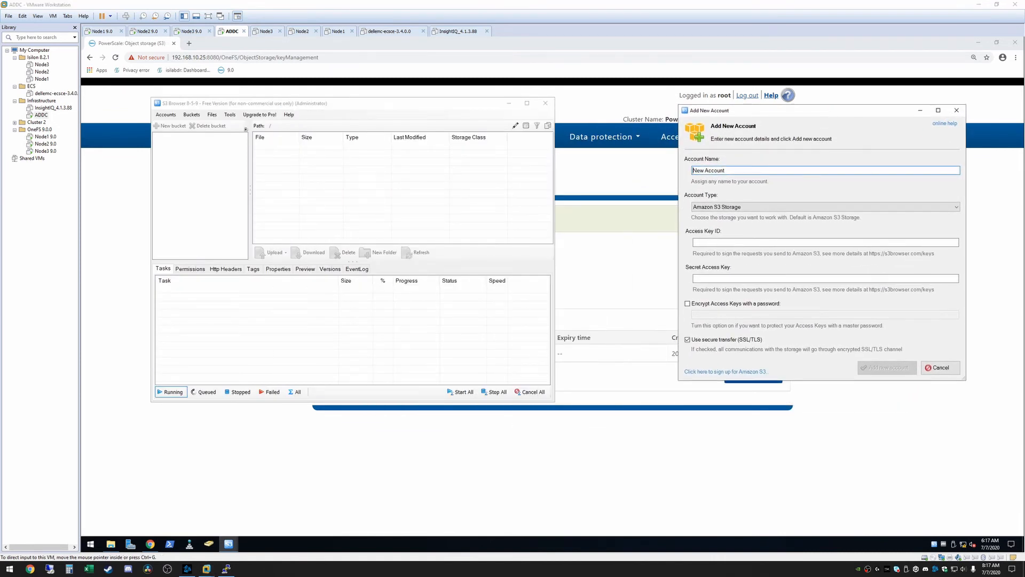
left_click(734, 171)
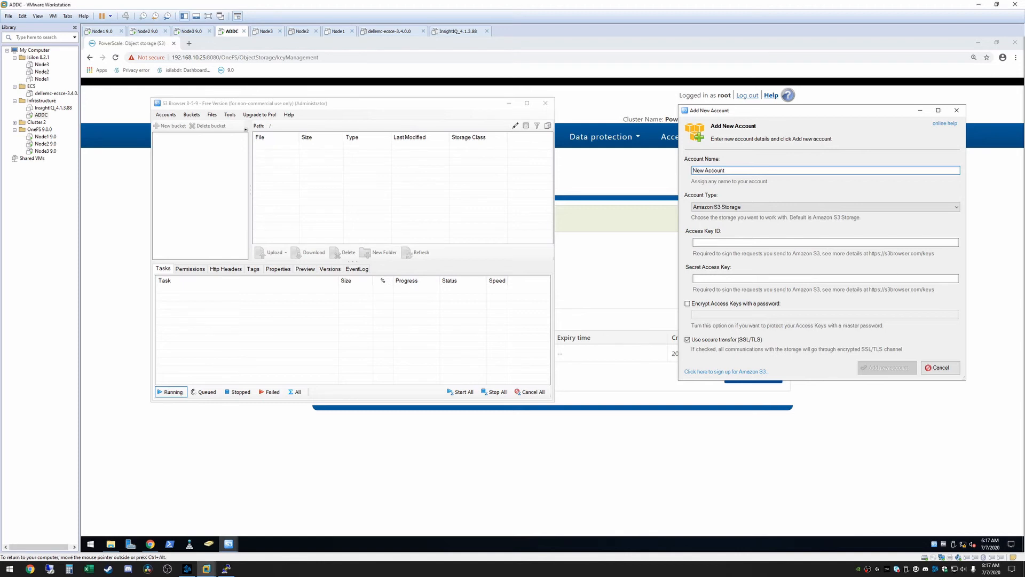
left_click_drag(734, 171, 655, 173)
type("jbbucketonefs")
left_click(748, 207)
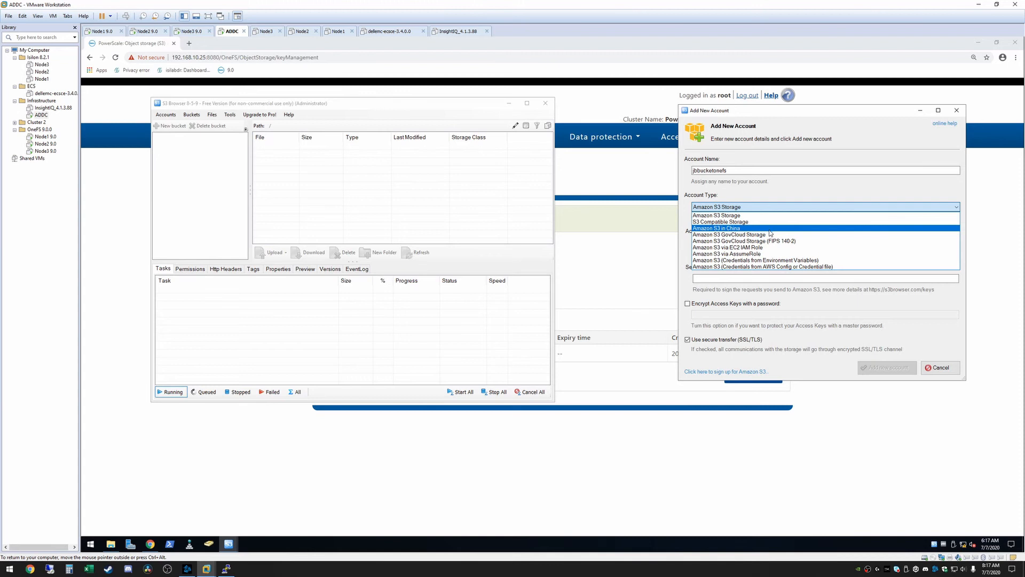
left_click(759, 222)
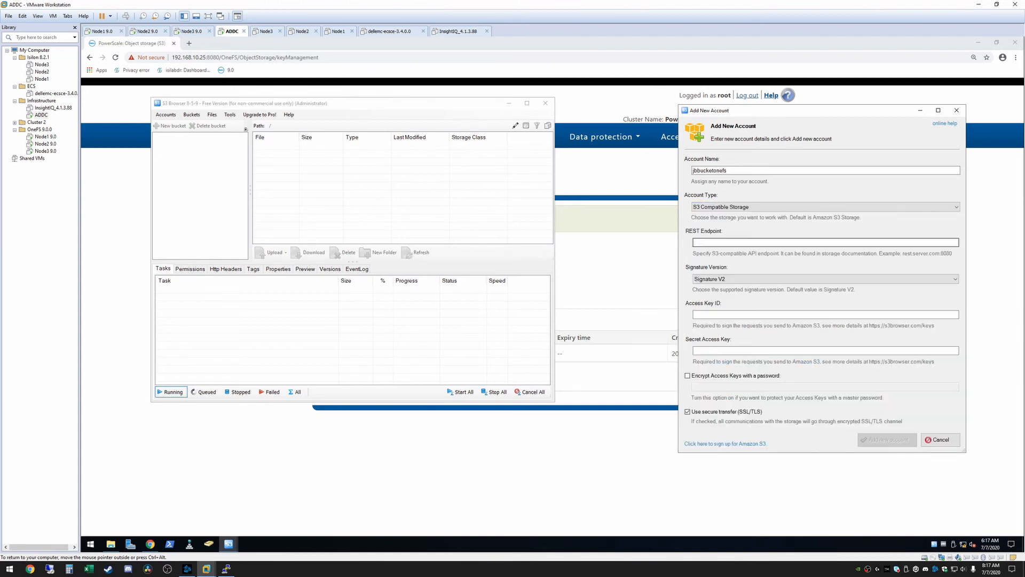
Set the new account's REST endpoint to 192.168.10.25:9020.
left_click(758, 242)
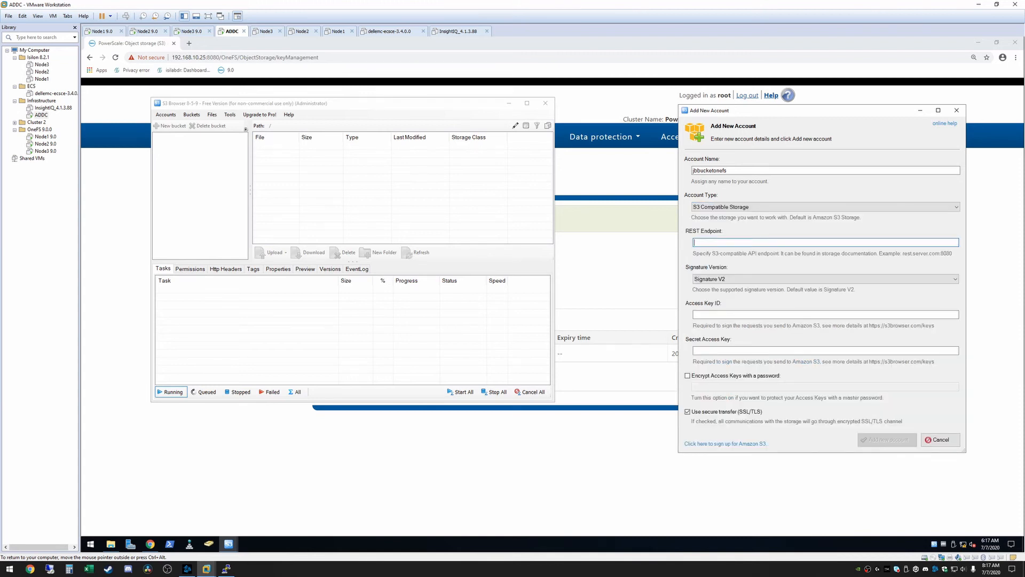
type("192.168.10.25:9020")
Copy the user's access ID from the OneFS key management page into the new account's Access Key ID field.
left_click(764, 315)
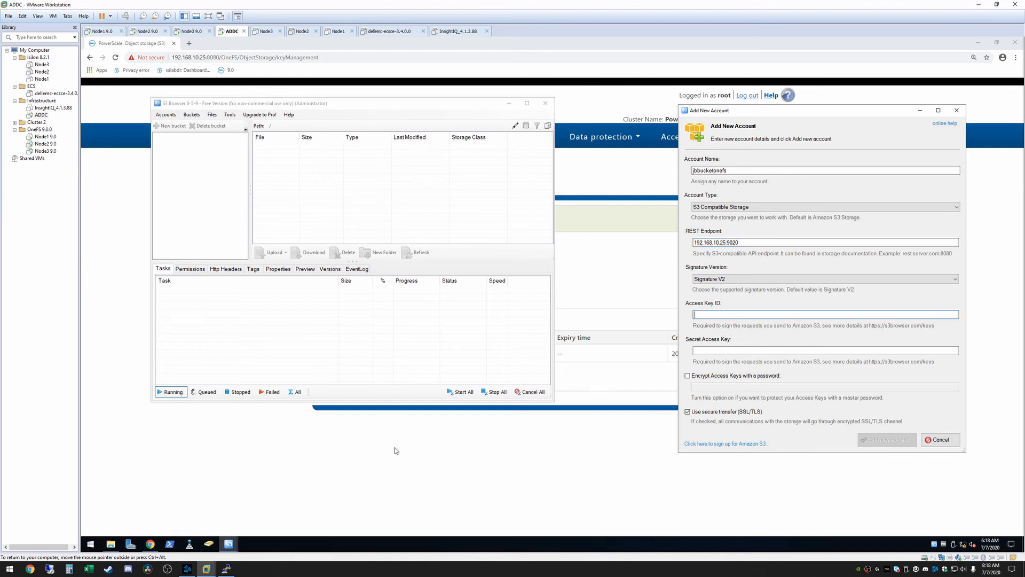
left_click(510, 439)
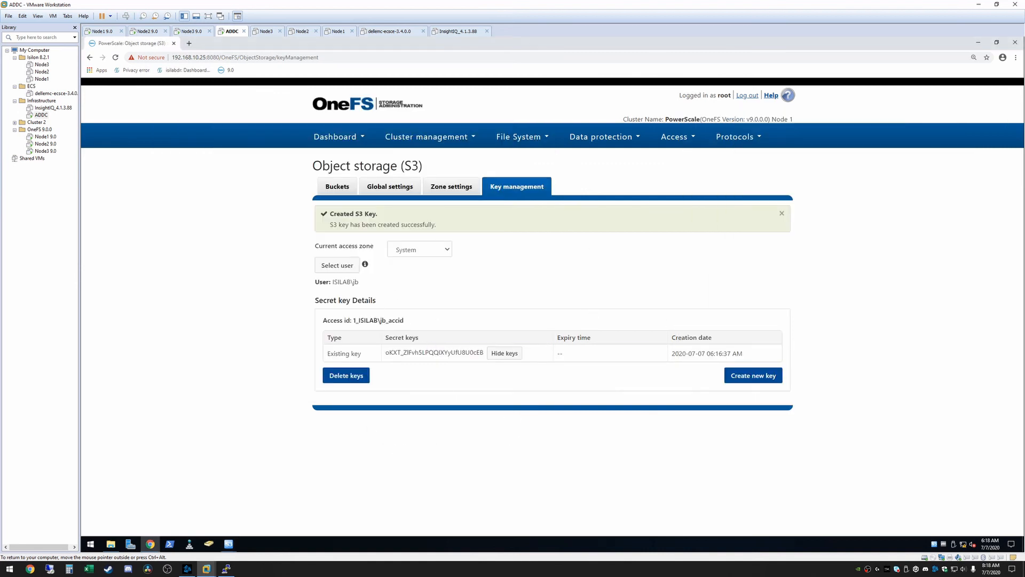
left_click_drag(405, 320, 353, 320)
key("ctrl+c")
mouse_move(228, 546)
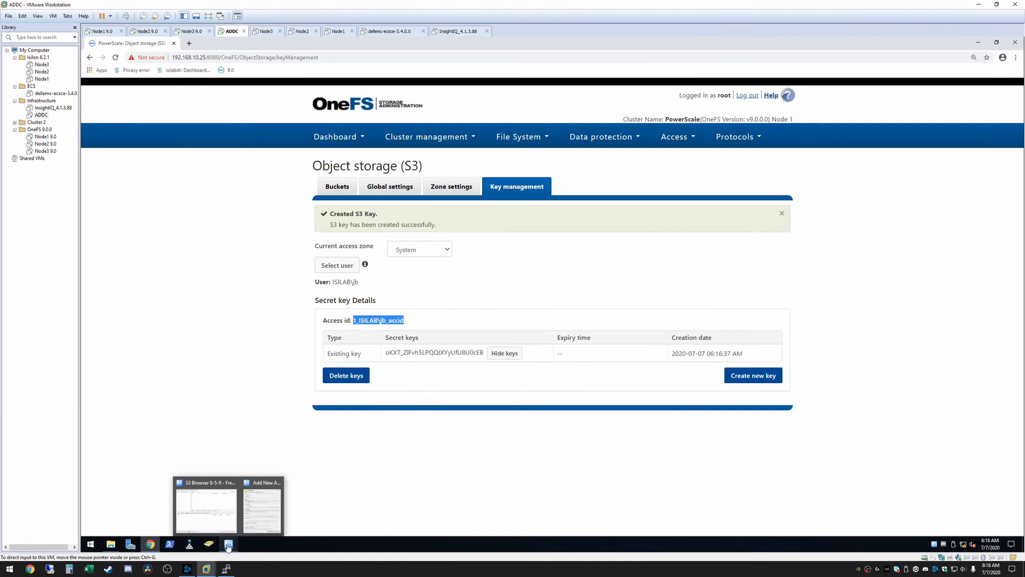
left_click(261, 504)
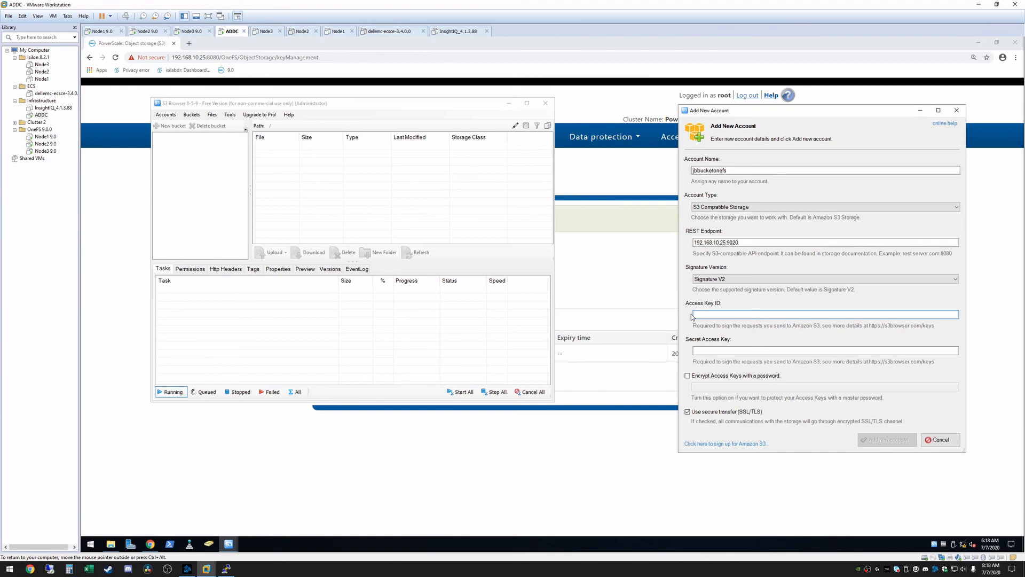
key("ctrl+v")
key("Tab")
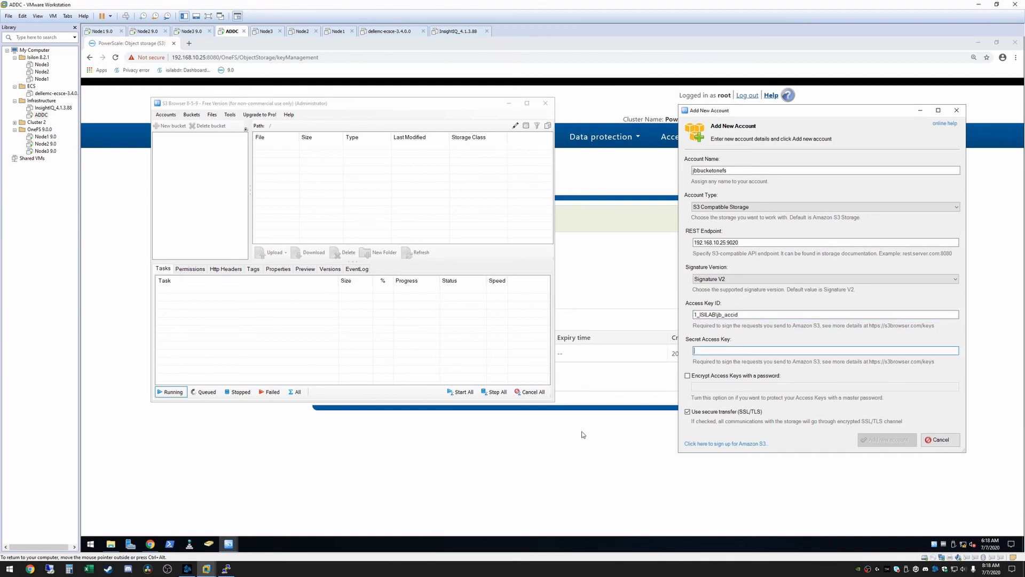
Copy the secret key from the OneFS page into the new account's Secret Access Key field.
left_click(583, 435)
left_click_drag(484, 353, 383, 353)
key("ctrl+c")
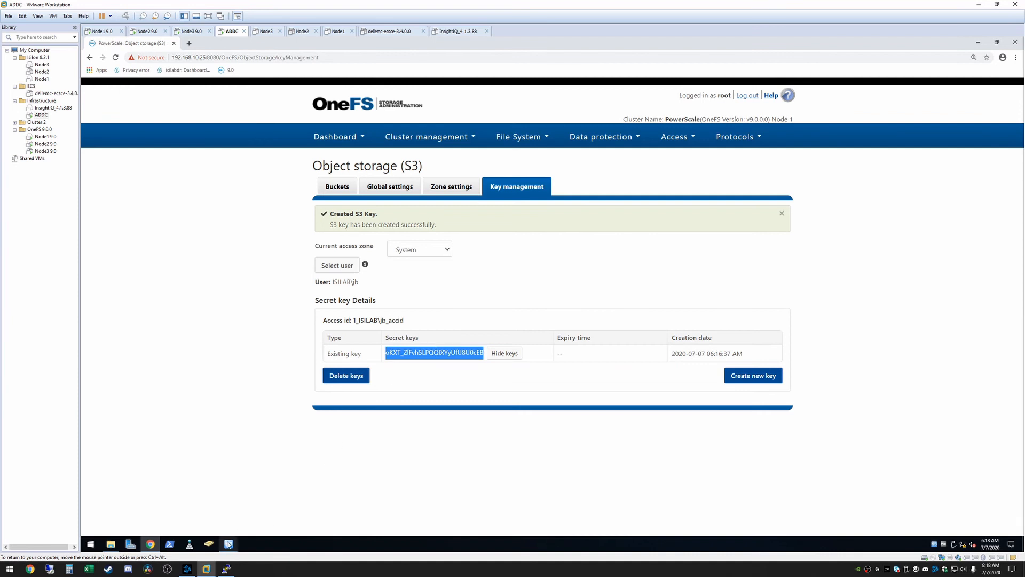
mouse_move(229, 543)
left_click(261, 510)
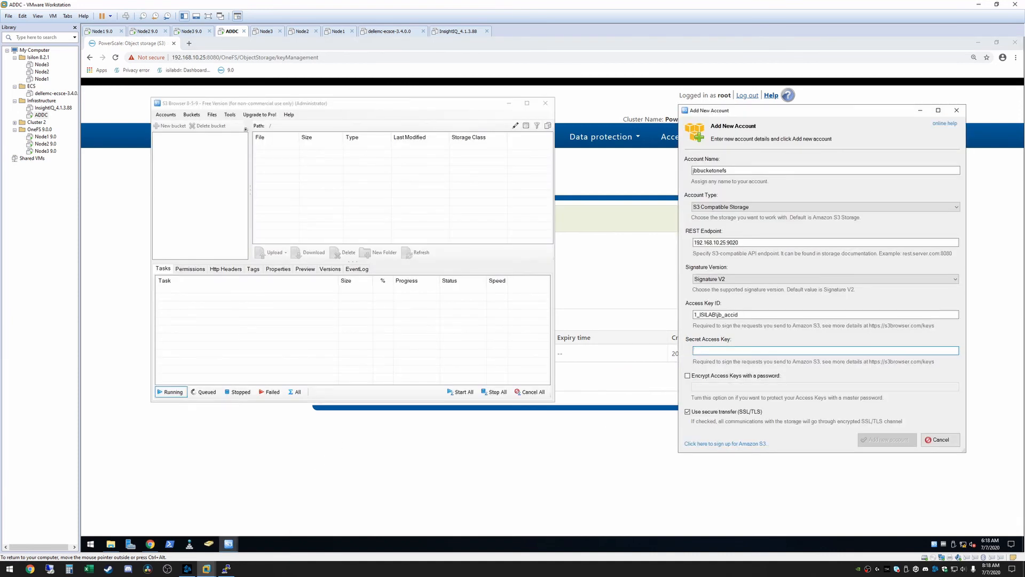
key("ctrl+v")
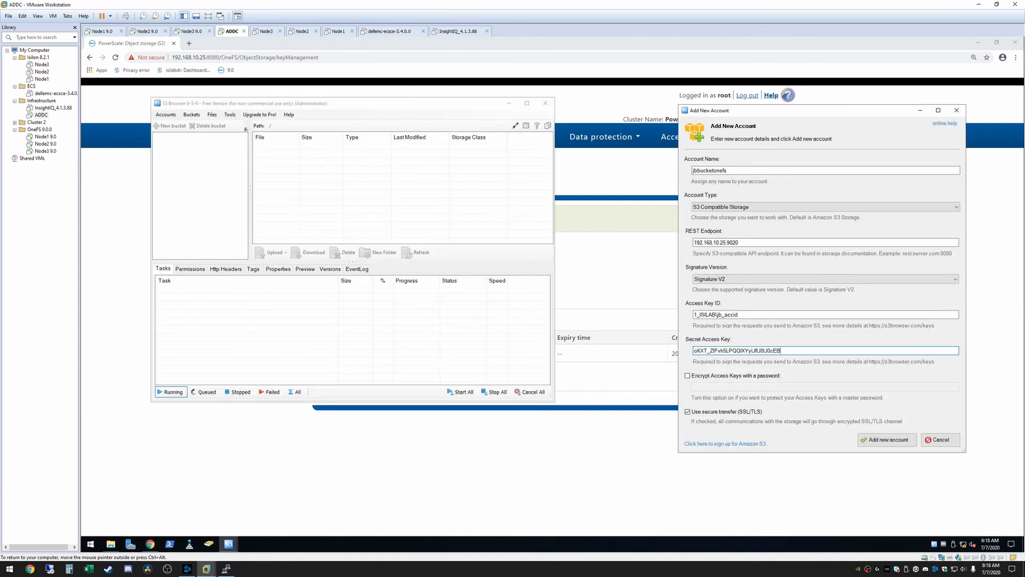
Disable secure transfer (SSL/TLS), add the new account, and bring S3 Browser back to the front.
left_click(688, 411)
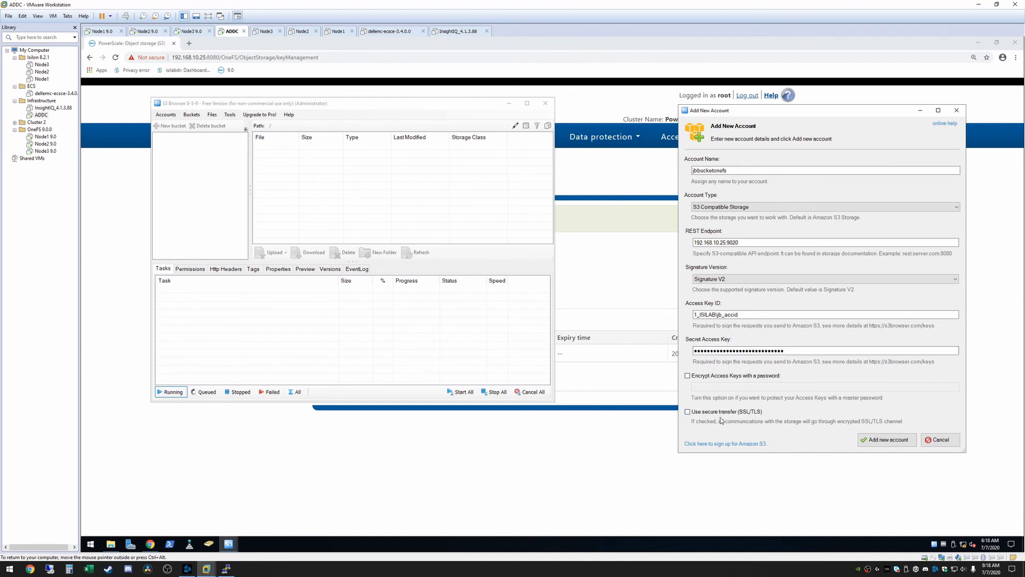
left_click(877, 441)
left_click(358, 91)
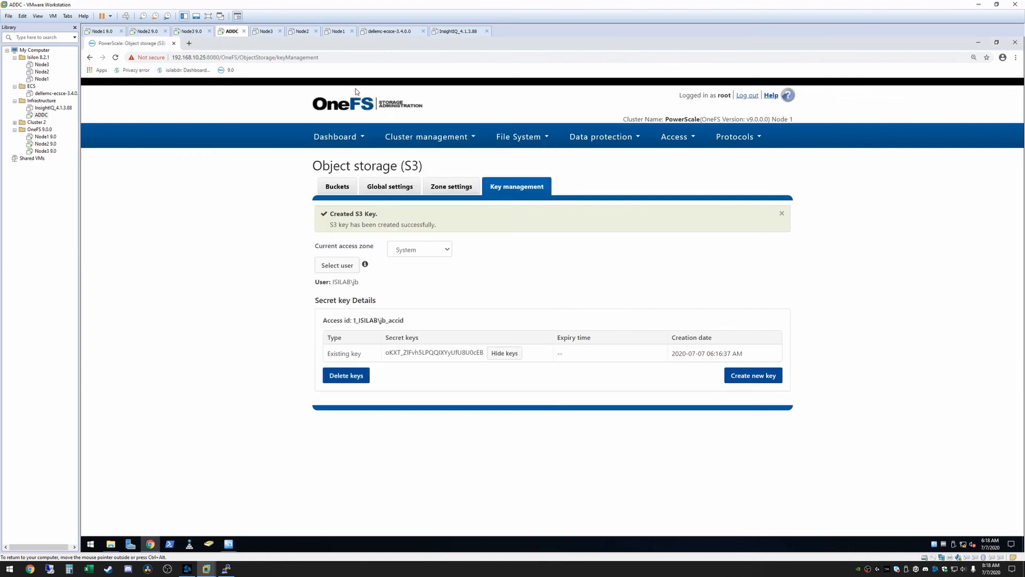
left_click(233, 542)
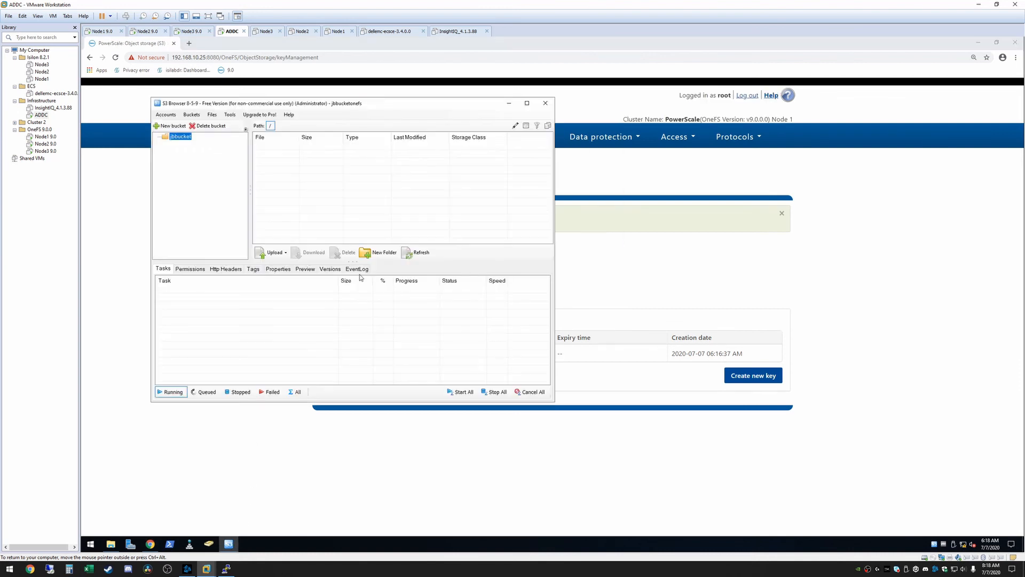
Upload the putty and s3browser-8-5-9 files from the desktop to the root of jbbucket.
left_click_drag(332, 107, 614, 160)
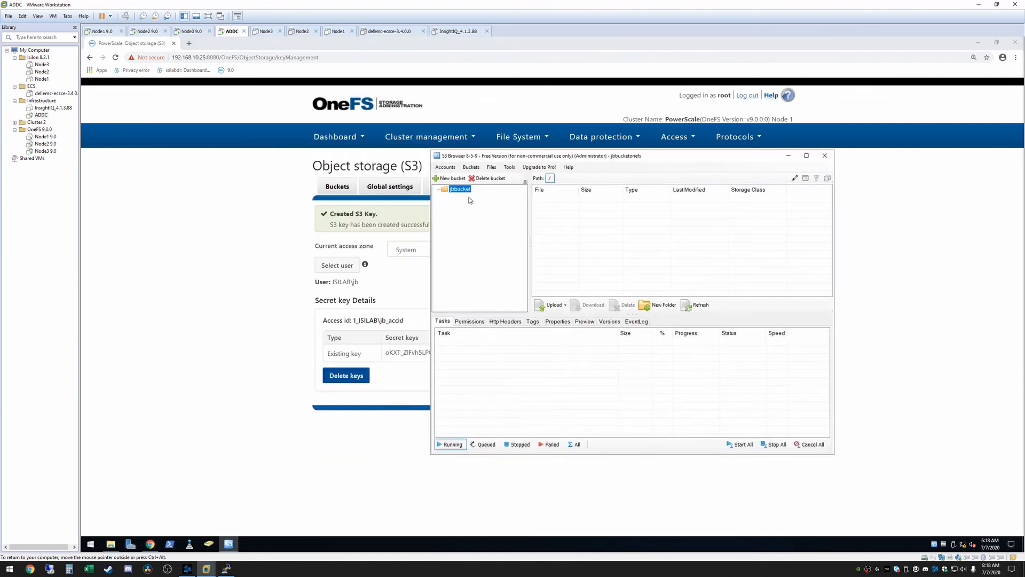
left_click(984, 42)
left_click(983, 42)
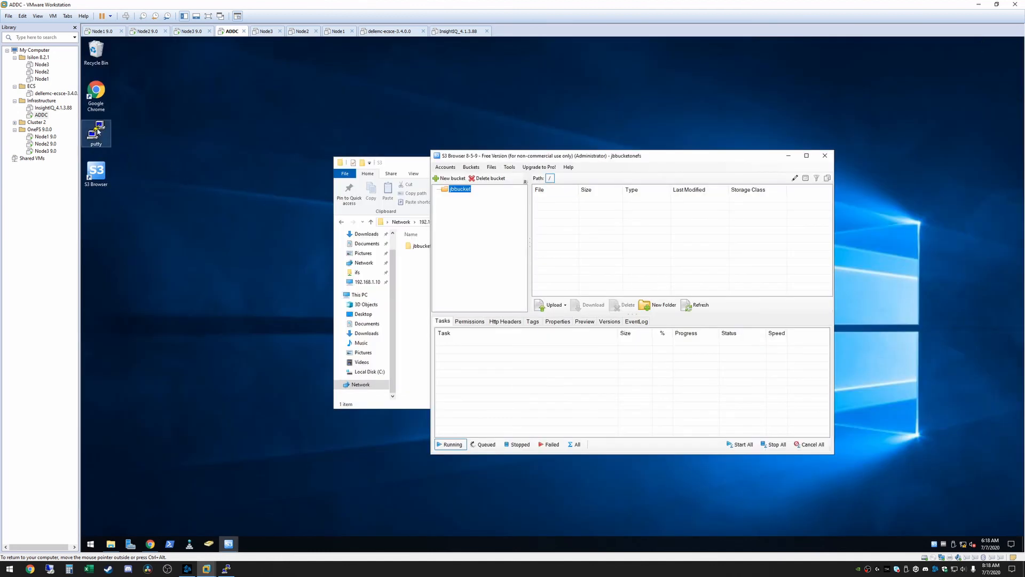
left_click_drag(97, 131, 585, 257)
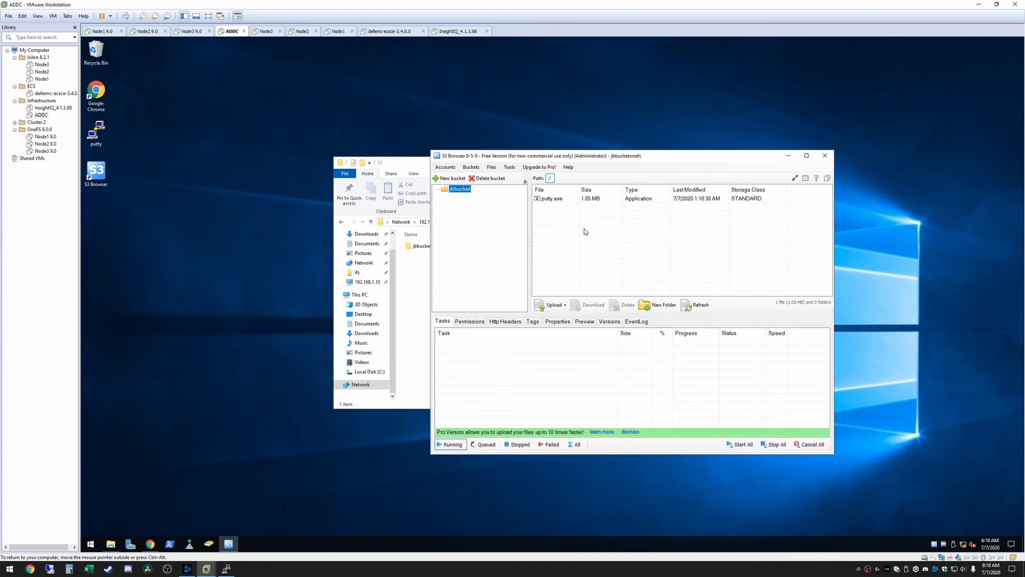
left_click_drag(218, 176, 651, 247)
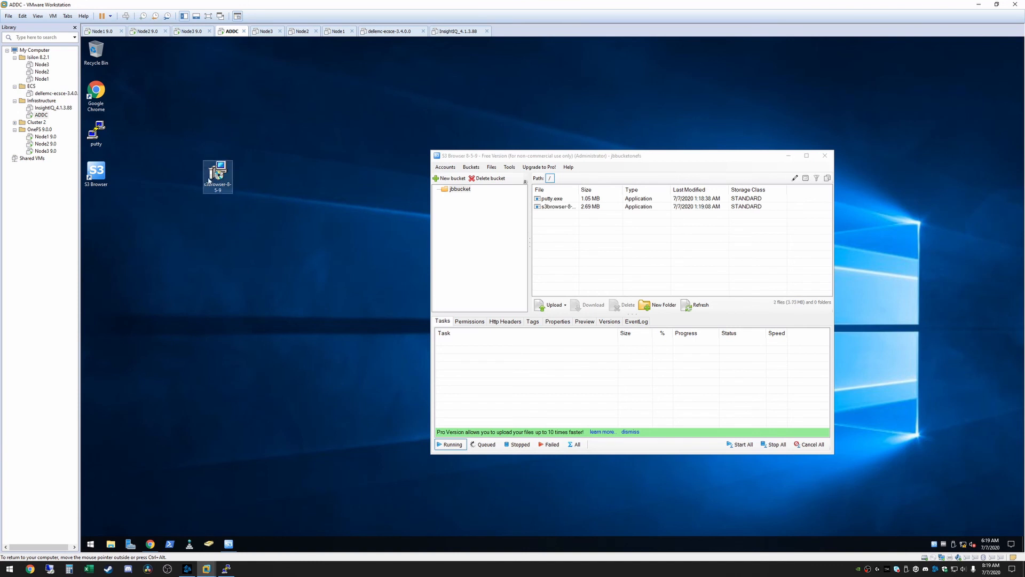
left_click_drag(218, 177, 187, 173)
left_click(215, 469)
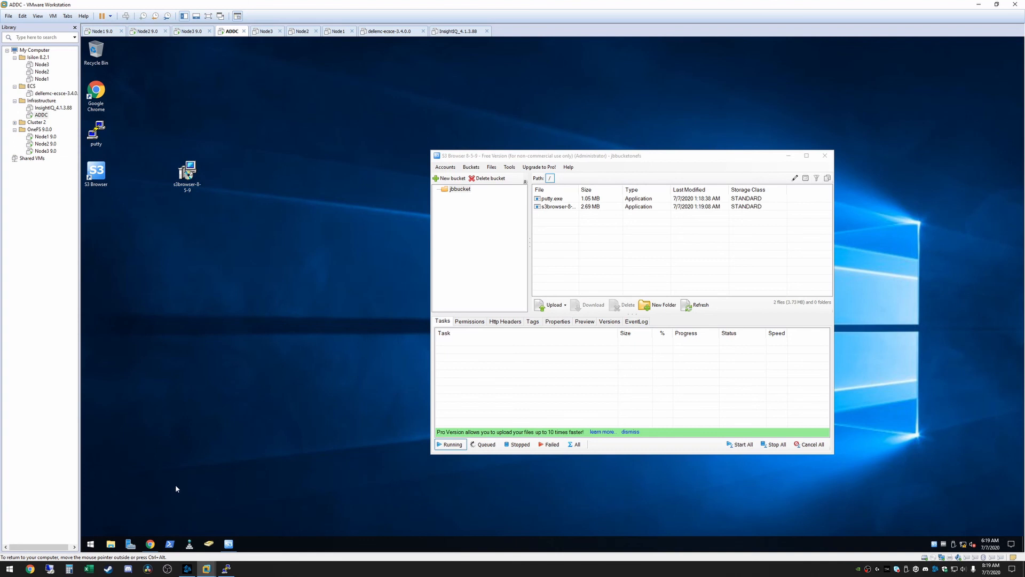
Open the S3/jbbucket folder on the ifs share in File Explorer to check the uploaded files.
left_click(111, 544)
left_click(357, 282)
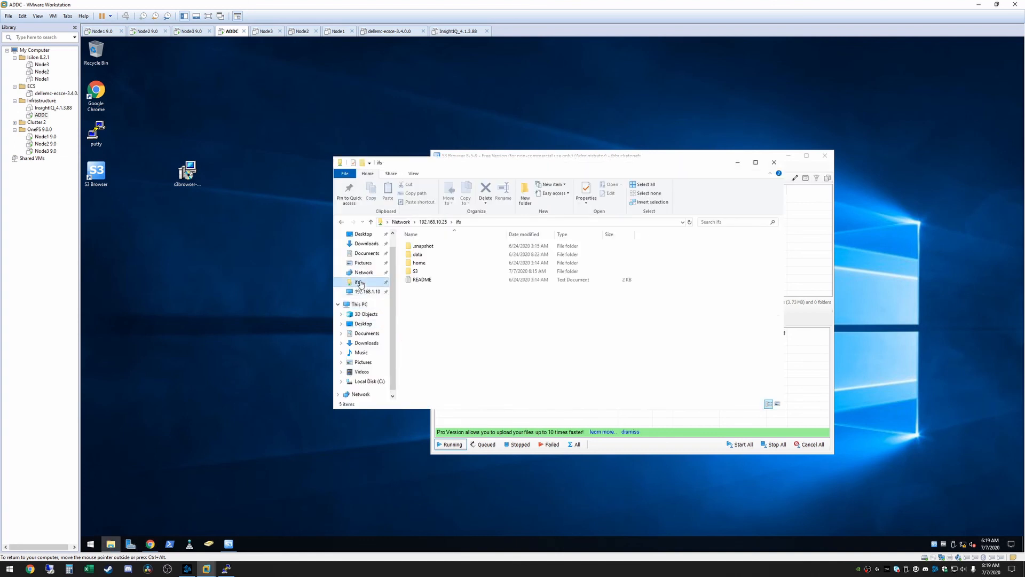
double_click(416, 272)
double_click(423, 248)
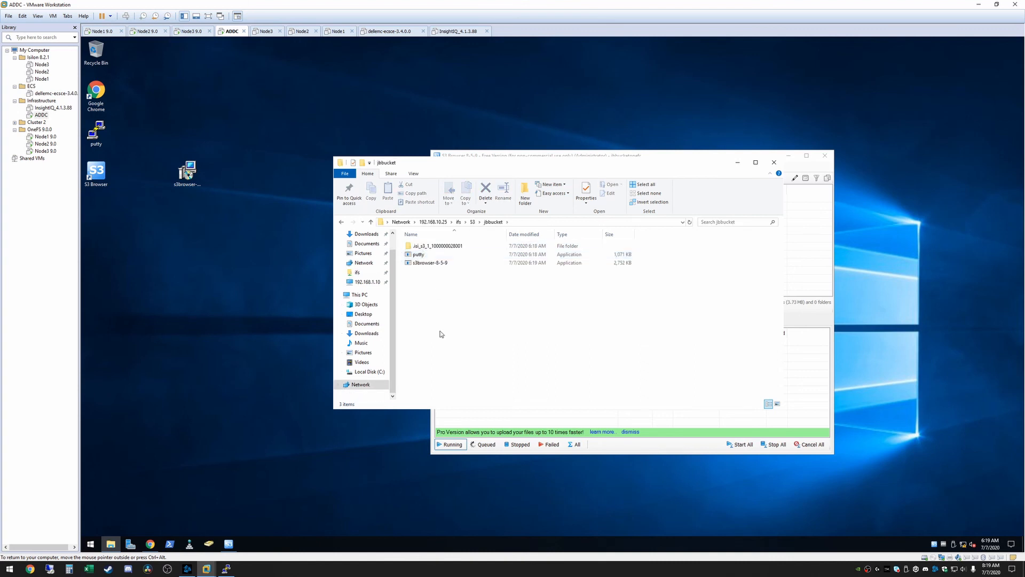